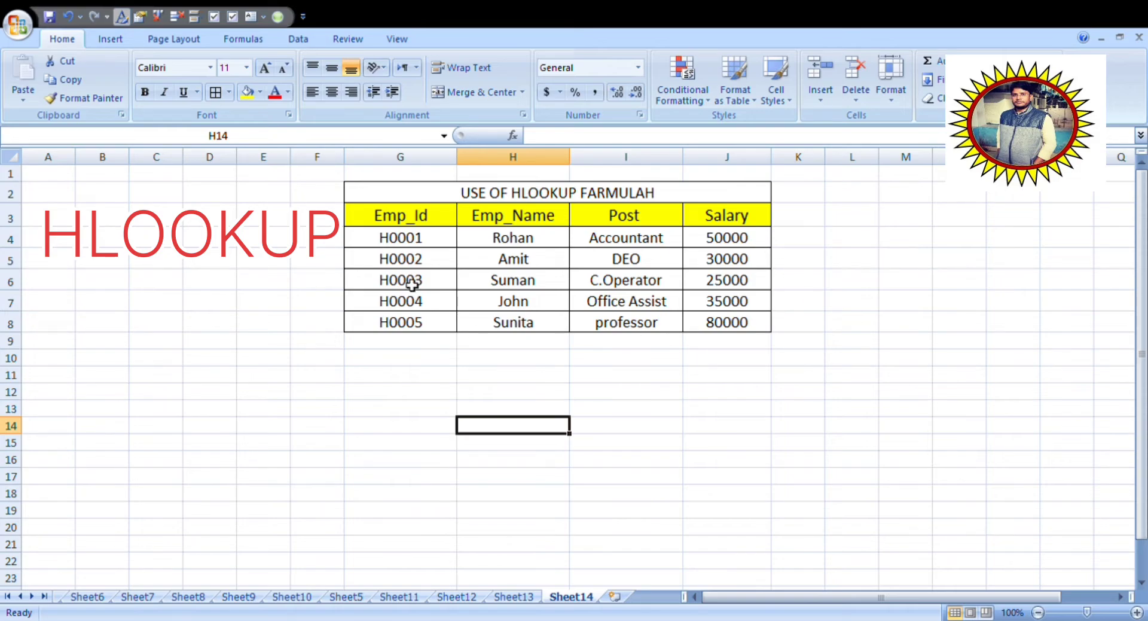
# Copy the employee table G3:J8, headers included, and paste it transposed starting at cell G12.
pyautogui.moveTo(389, 220); pyautogui.dragTo(725, 325)
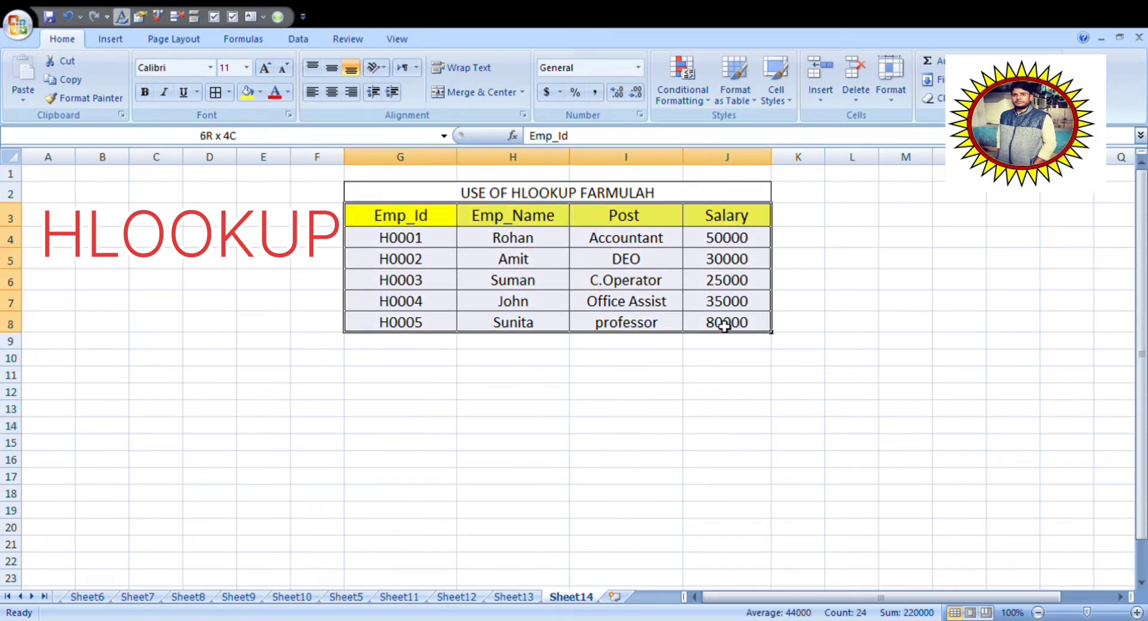
pyautogui.click(725, 325)
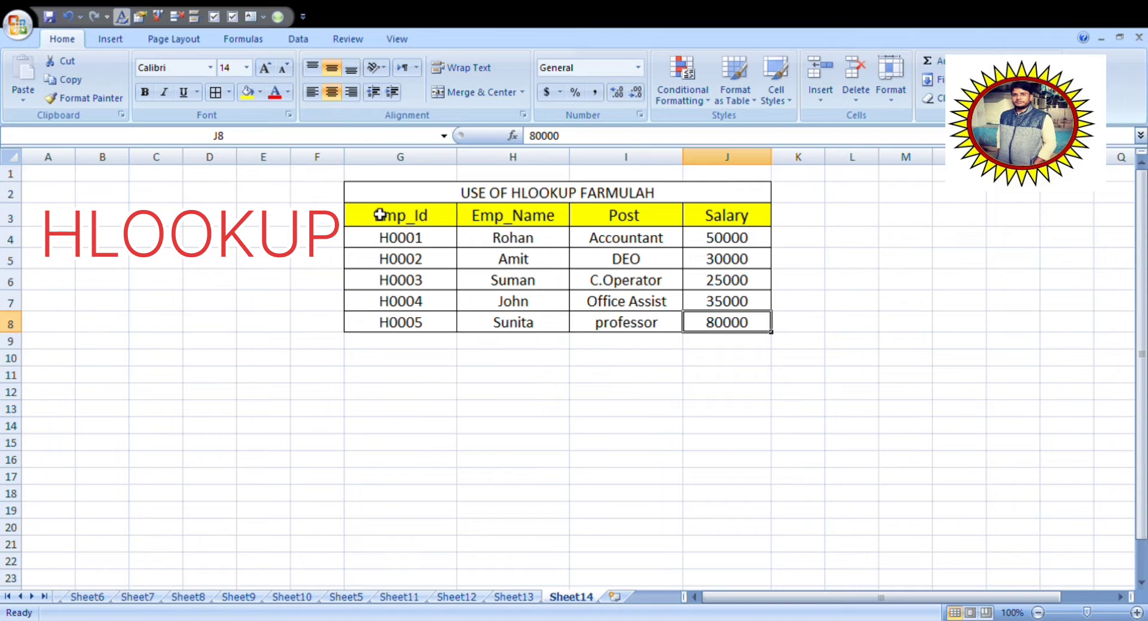
pyautogui.moveTo(380, 215); pyautogui.dragTo(724, 322)
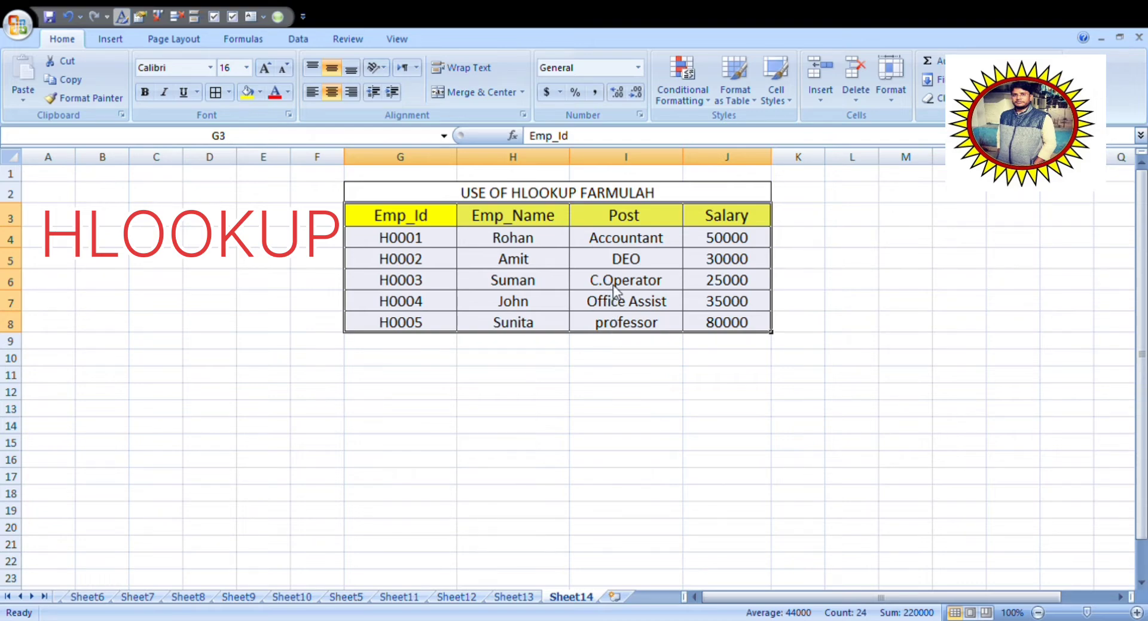
pyautogui.hotkey('ctrl', 'c')
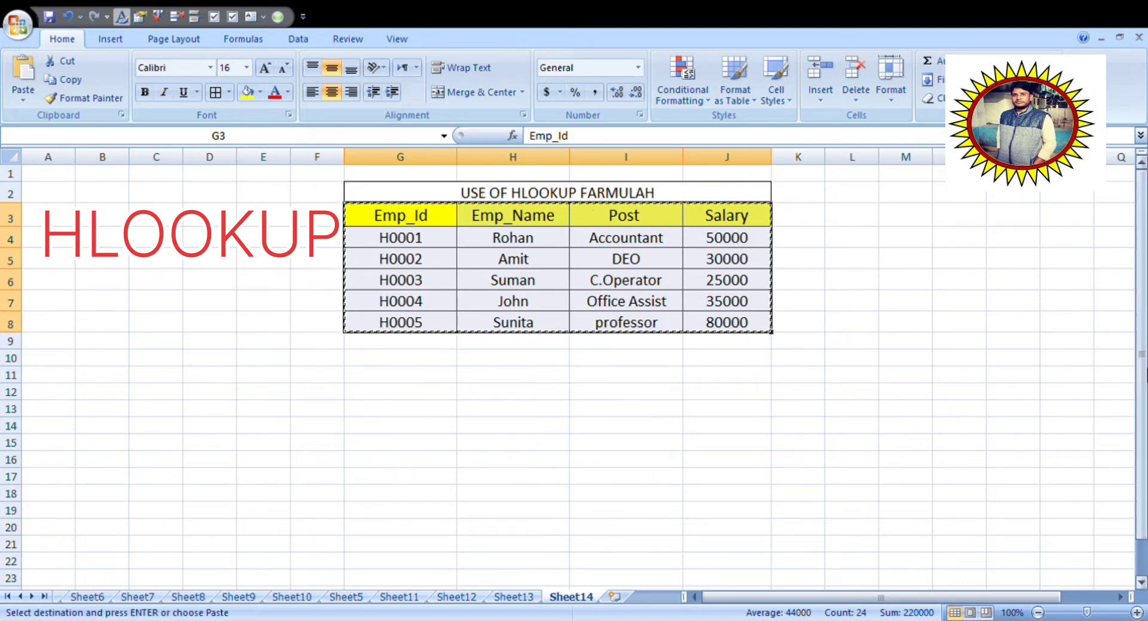
pyautogui.click(377, 396)
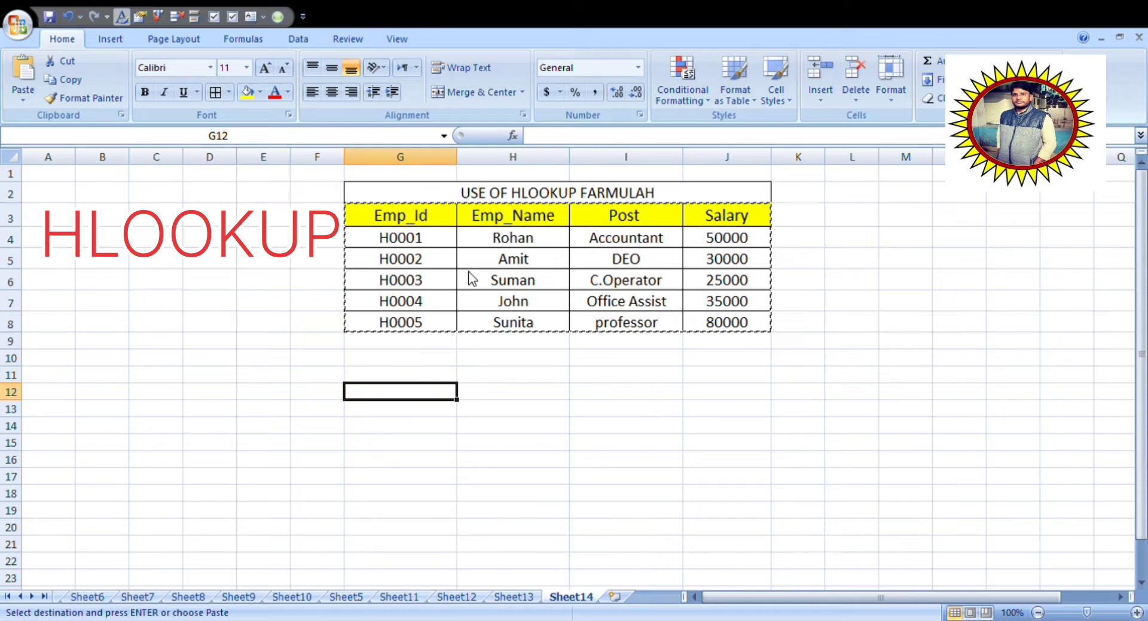
pyautogui.click(486, 302)
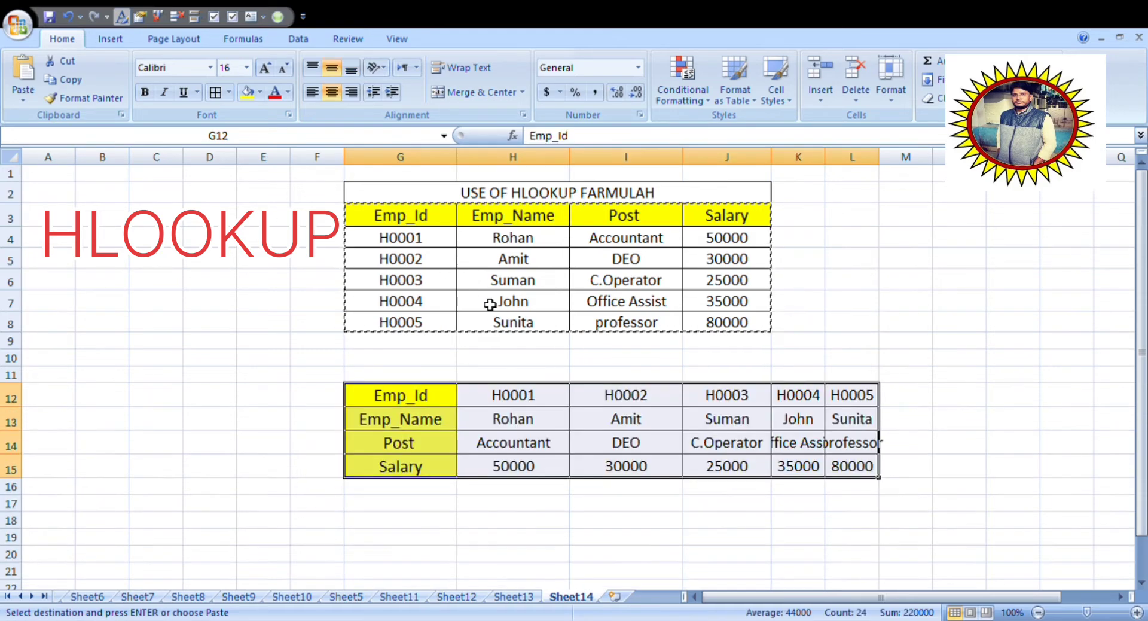
# Widen columns L and K so the transposed table's entries fit, and end the copy mode.
pyautogui.click(893, 552)
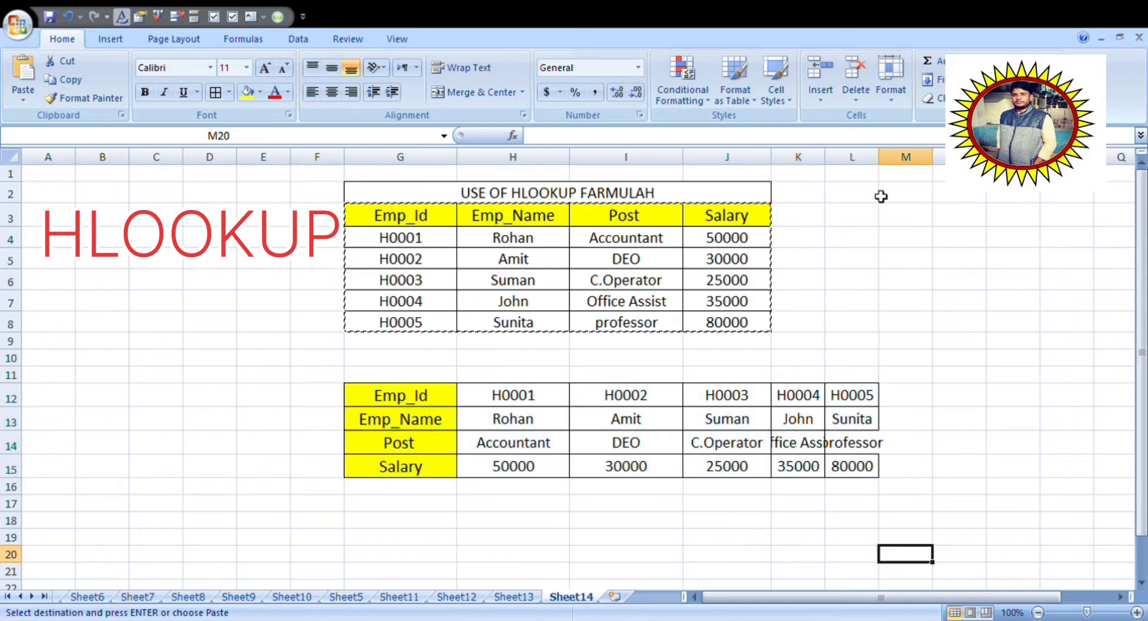
pyautogui.doubleClick(879, 157)
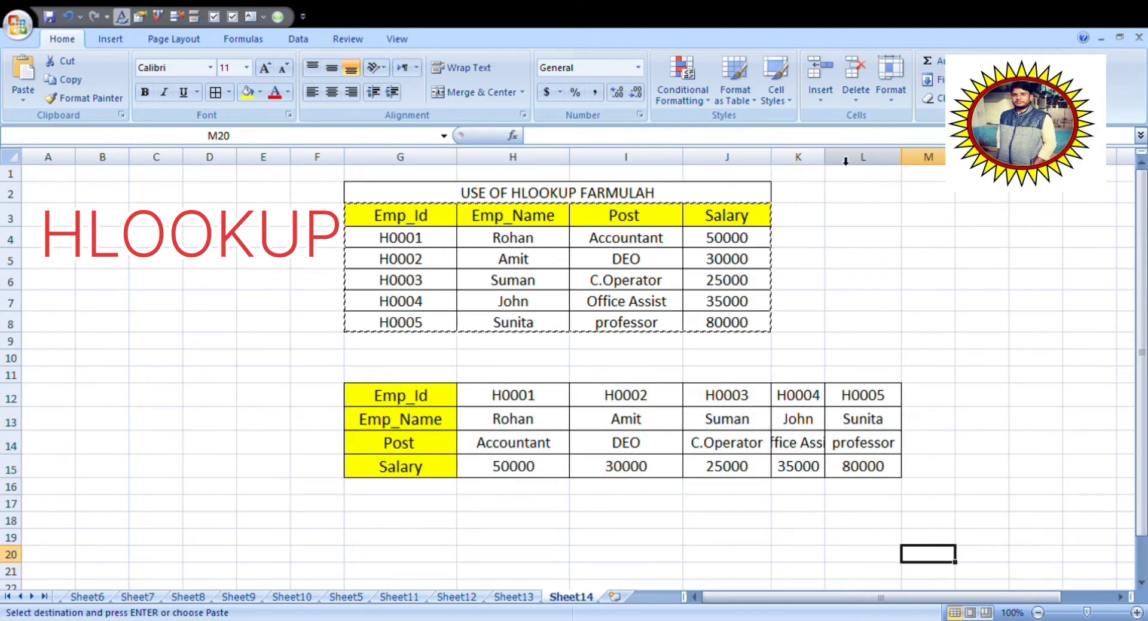
pyautogui.moveTo(826, 158); pyautogui.dragTo(866, 190)
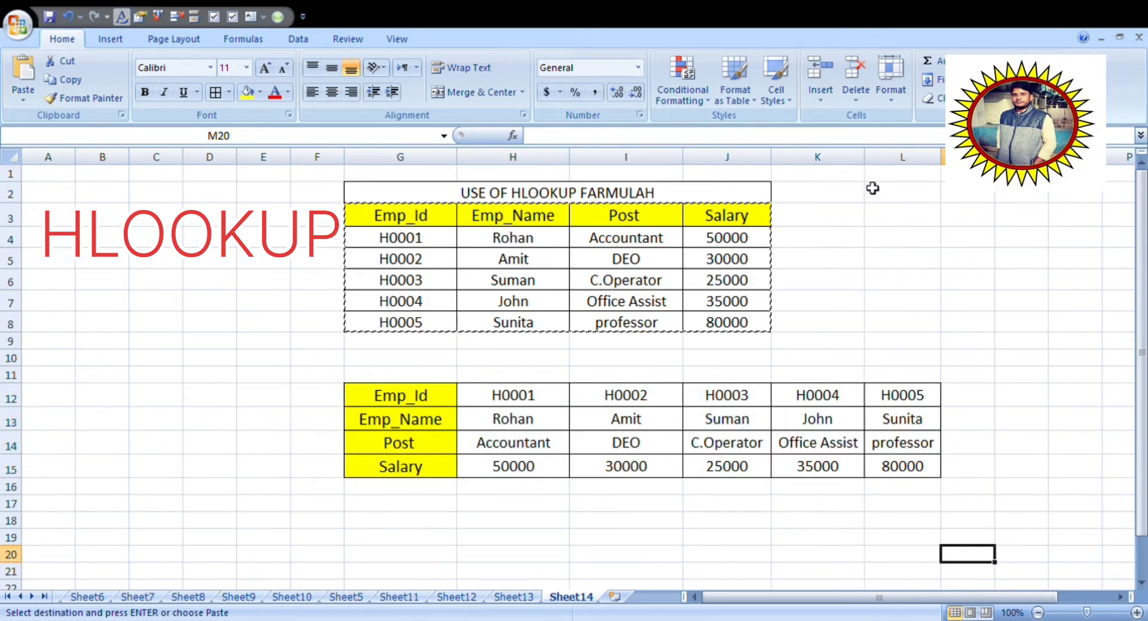
pyautogui.click(567, 571)
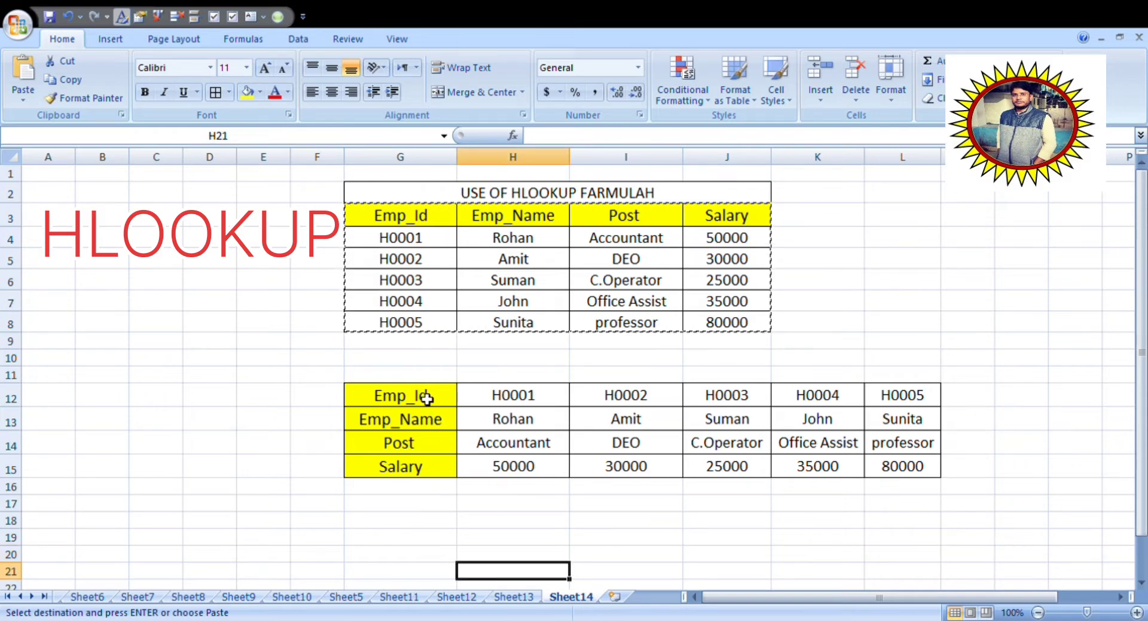
pyautogui.press('Escape')
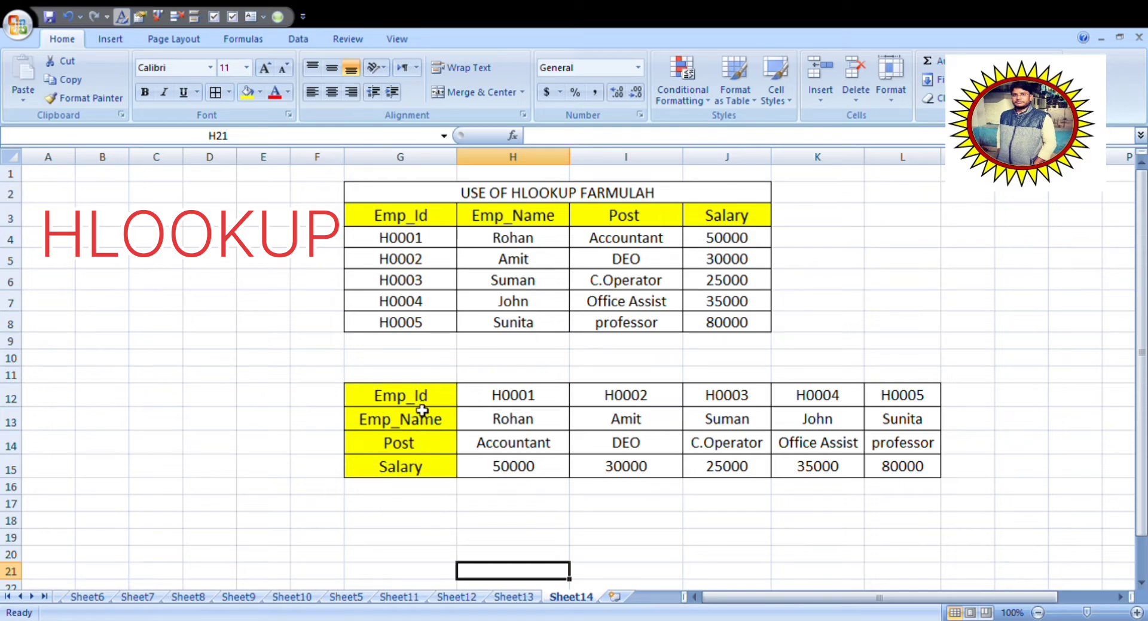
# Copy the row labels in G12:G15 and paste them starting at cell G18.
pyautogui.moveTo(425, 397); pyautogui.dragTo(403, 467)
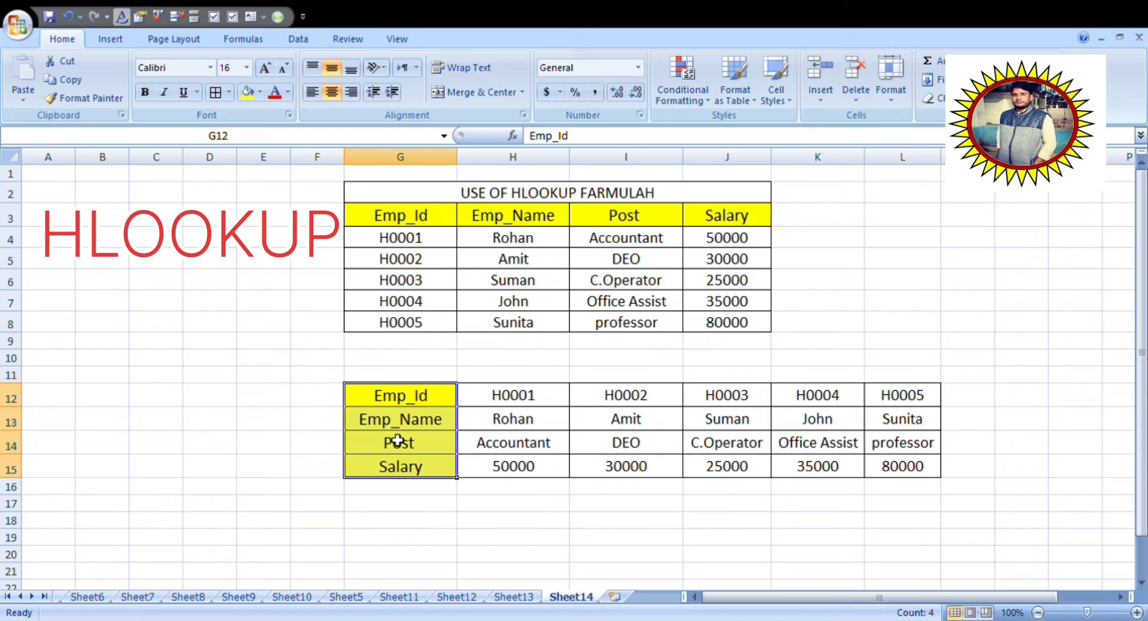
pyautogui.hotkey('ctrl', 'c')
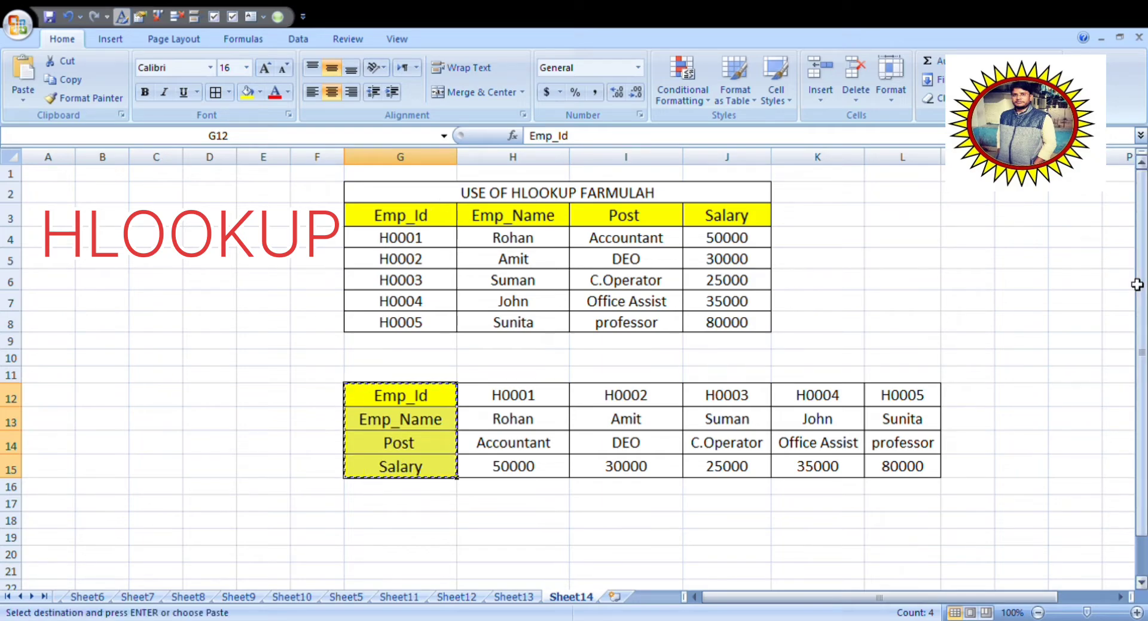
pyautogui.scroll(-1, 1139, 293)
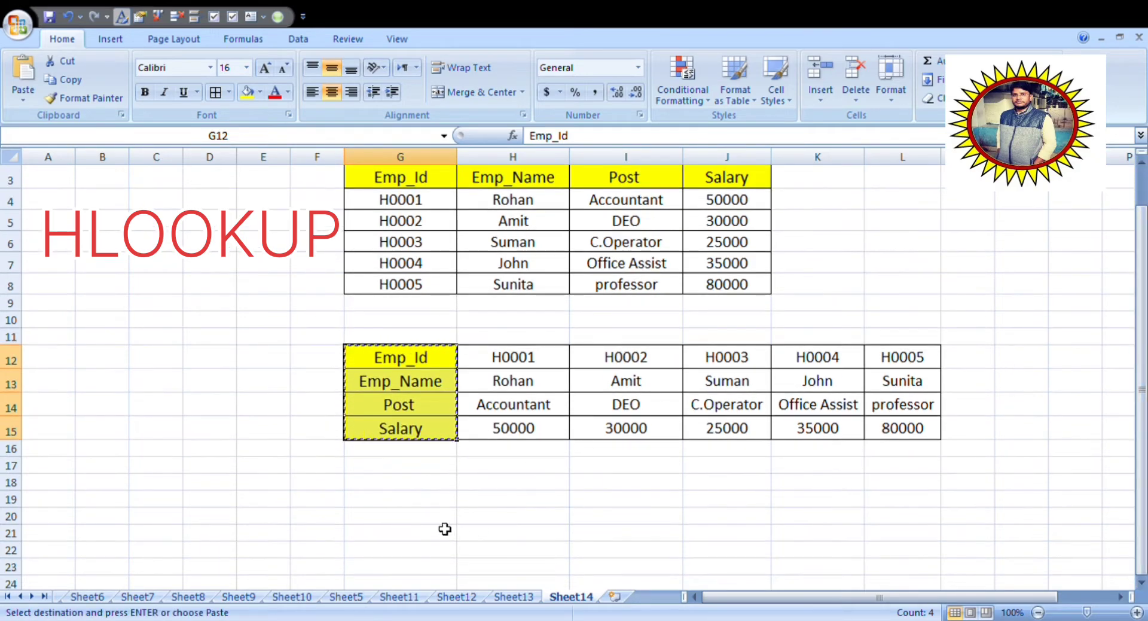
pyautogui.click(410, 484)
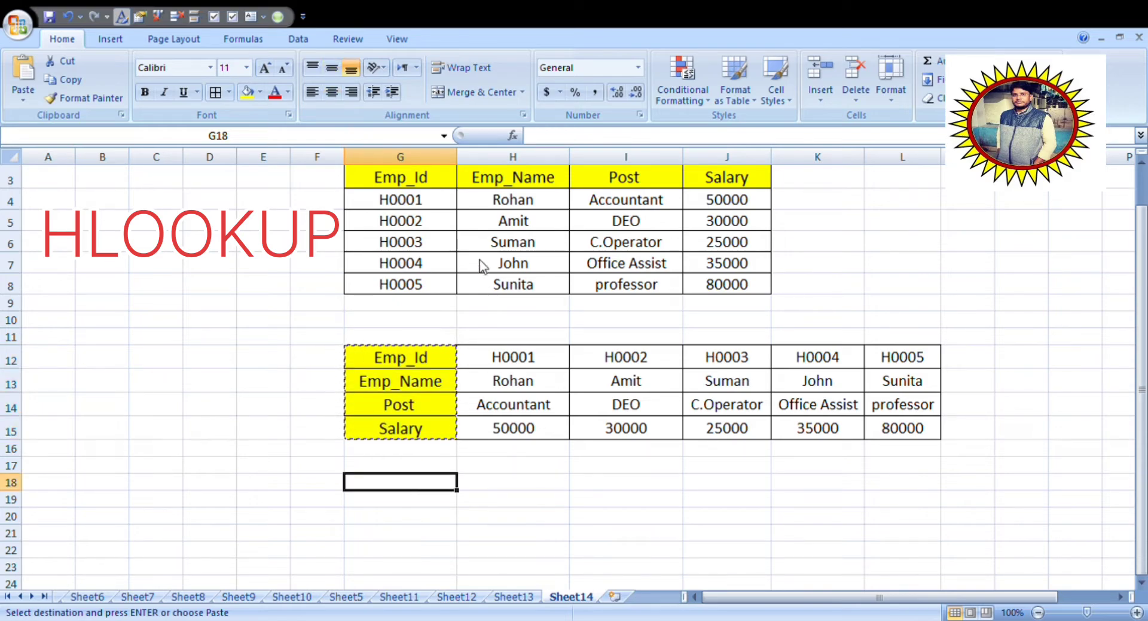
pyautogui.hotkey('ctrl', 'v')
pyautogui.press('Escape')
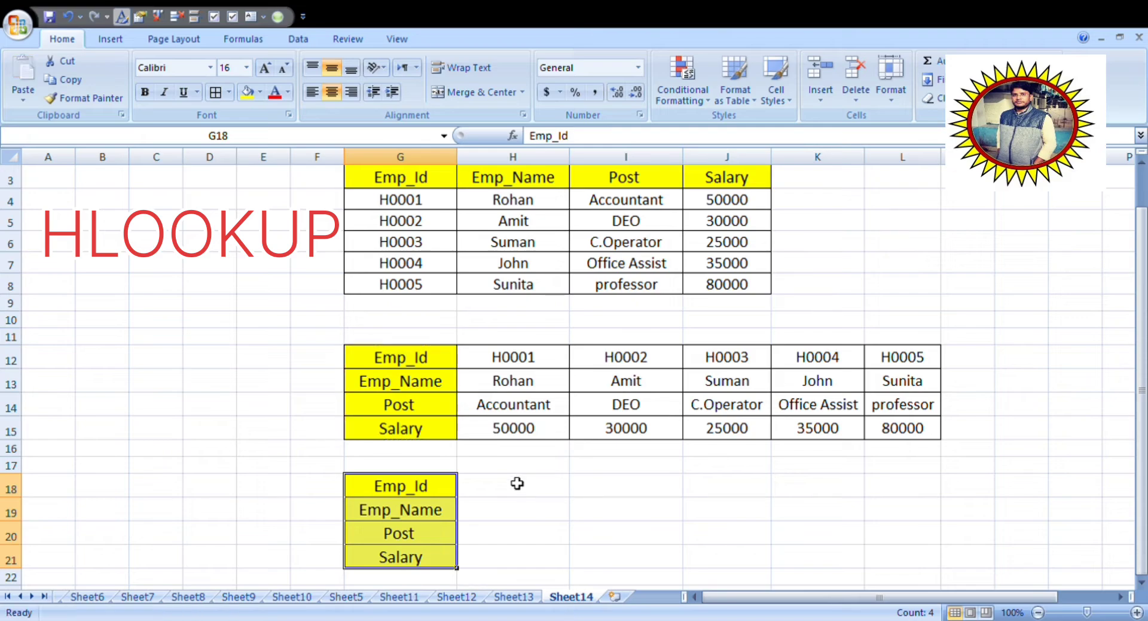
# Add a list data validation to cell G18 using the range G12:L12 as its source.
pyautogui.click(523, 478)
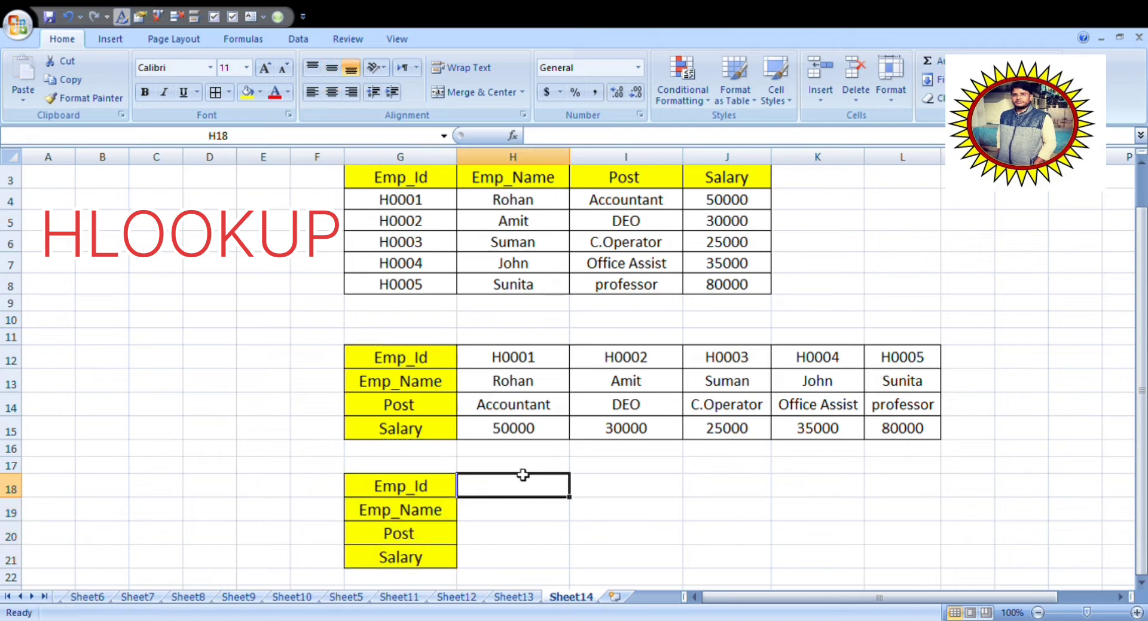
pyautogui.click(422, 490)
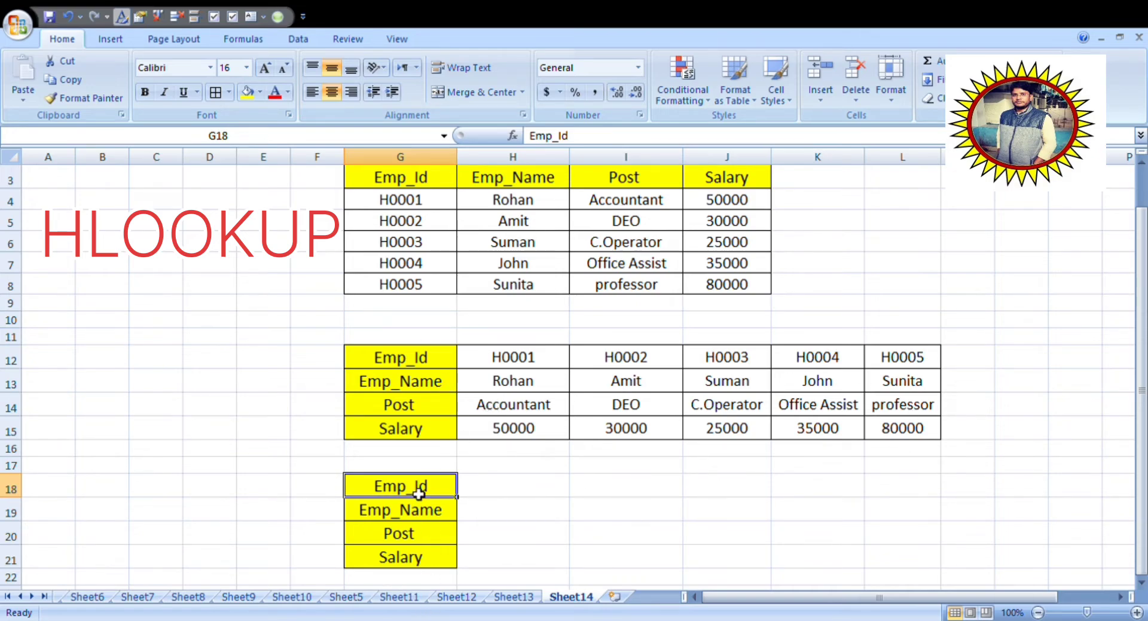
pyautogui.click(297, 39)
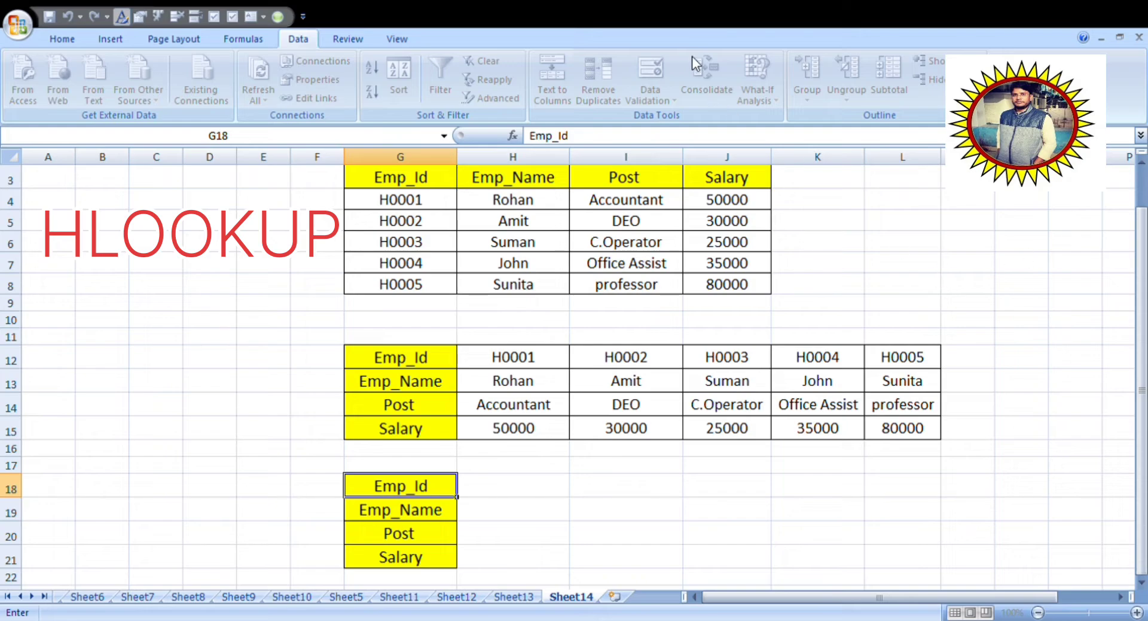
pyautogui.moveTo(403, 359); pyautogui.dragTo(909, 359)
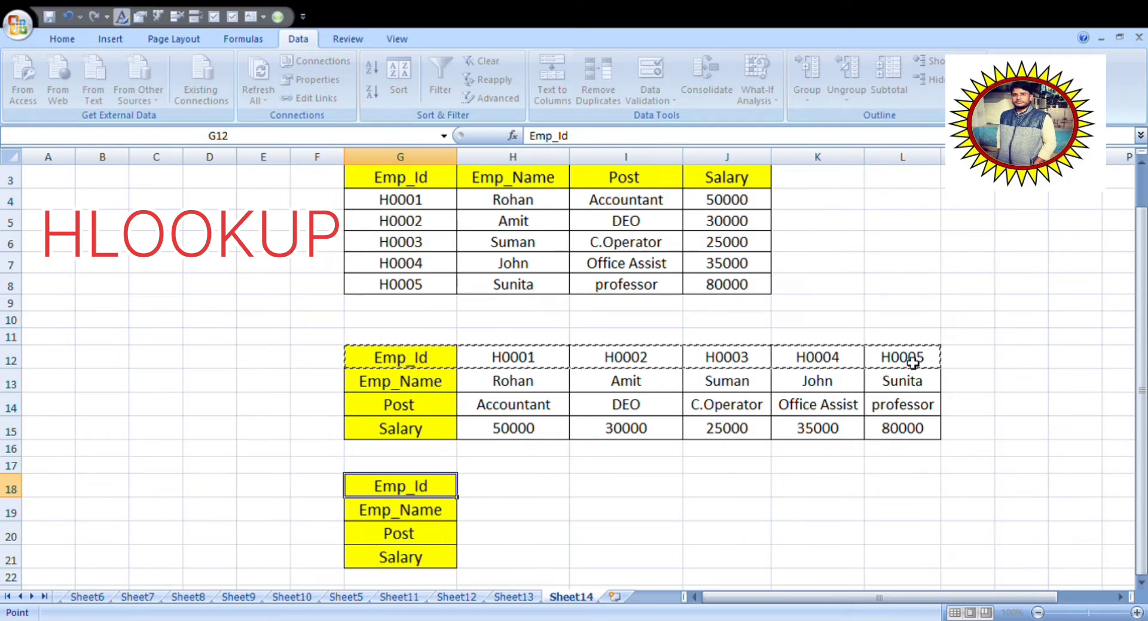
pyautogui.press('Return')
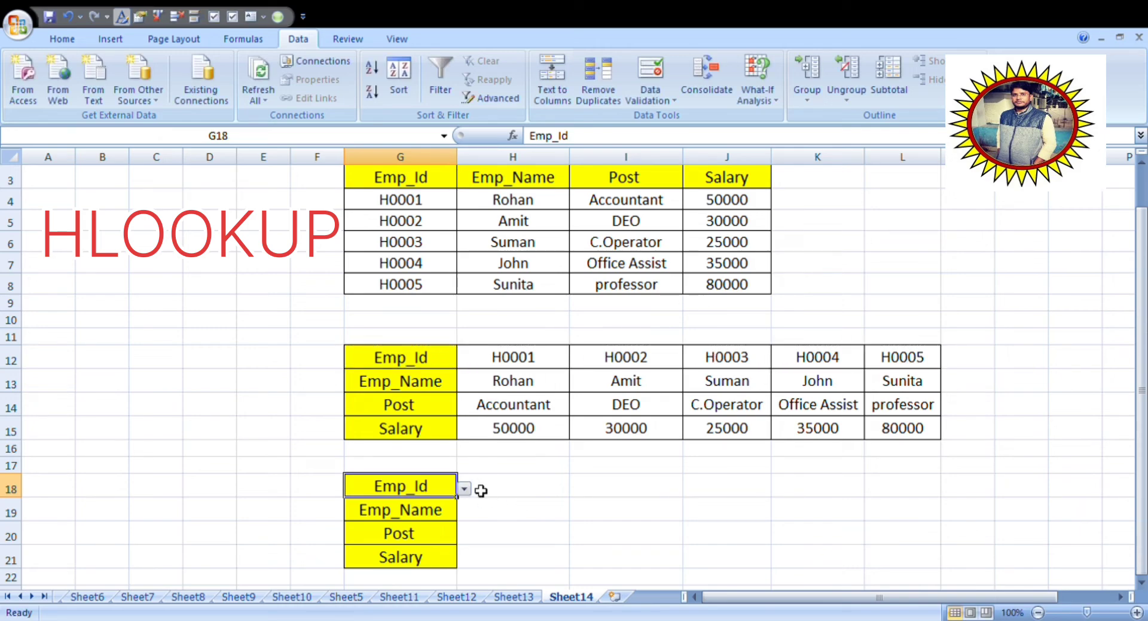
# Enter the formula =HLOOKUP(G18,G12:L15,1,0) in cell H18 beside the Emp_Id label.
pyautogui.click(524, 496)
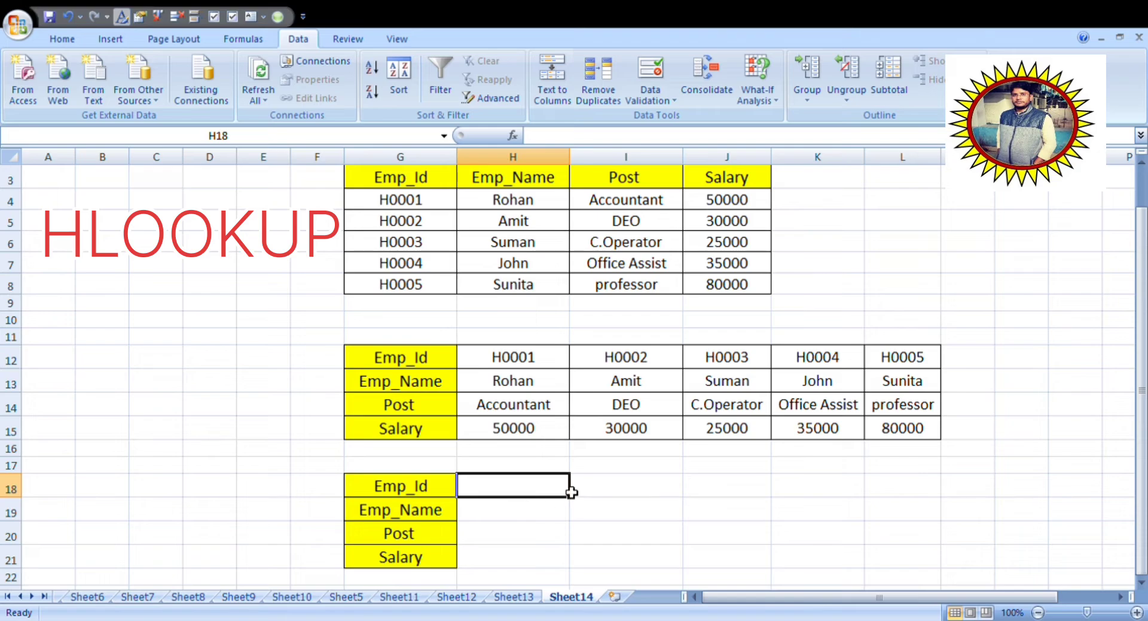
pyautogui.write('=')
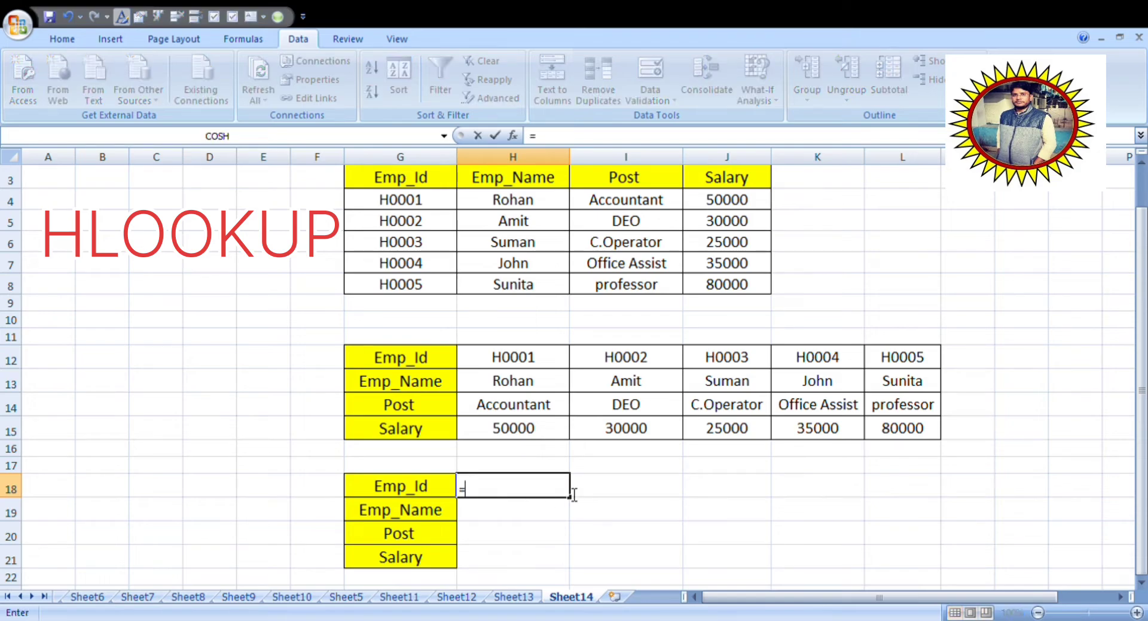
pyautogui.write('HLOOKUP(')
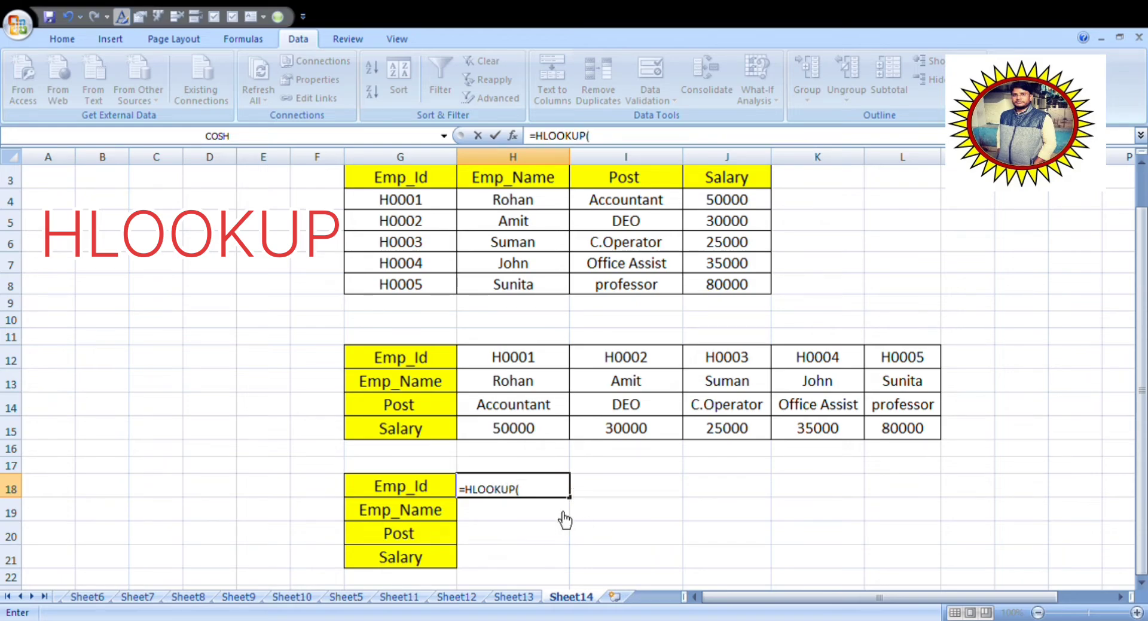
pyautogui.click(444, 491)
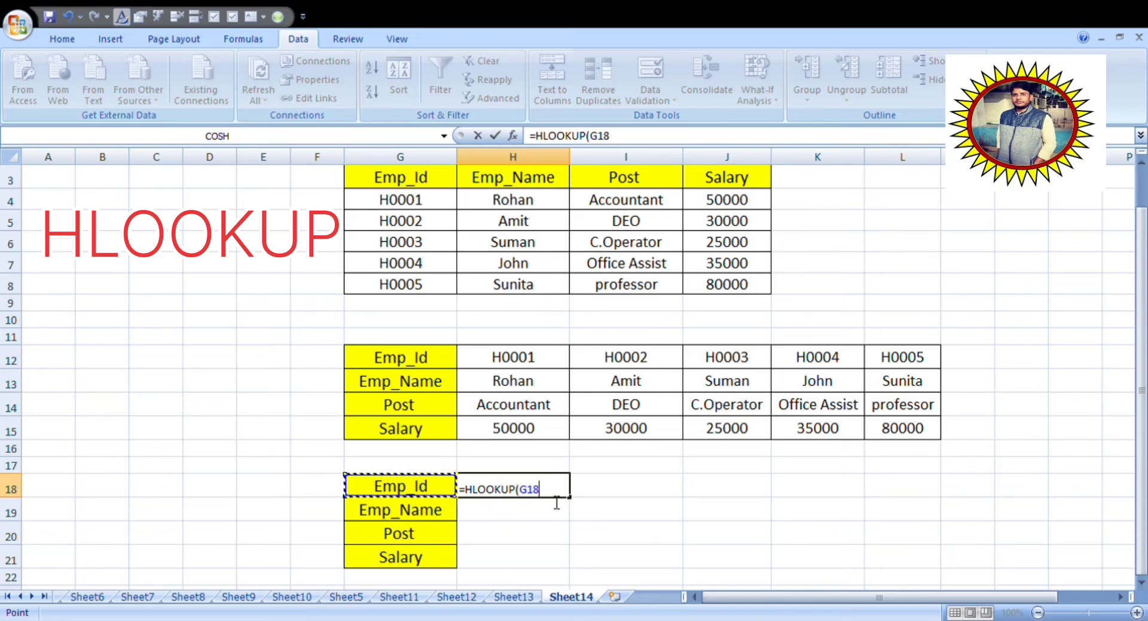
pyautogui.write(',')
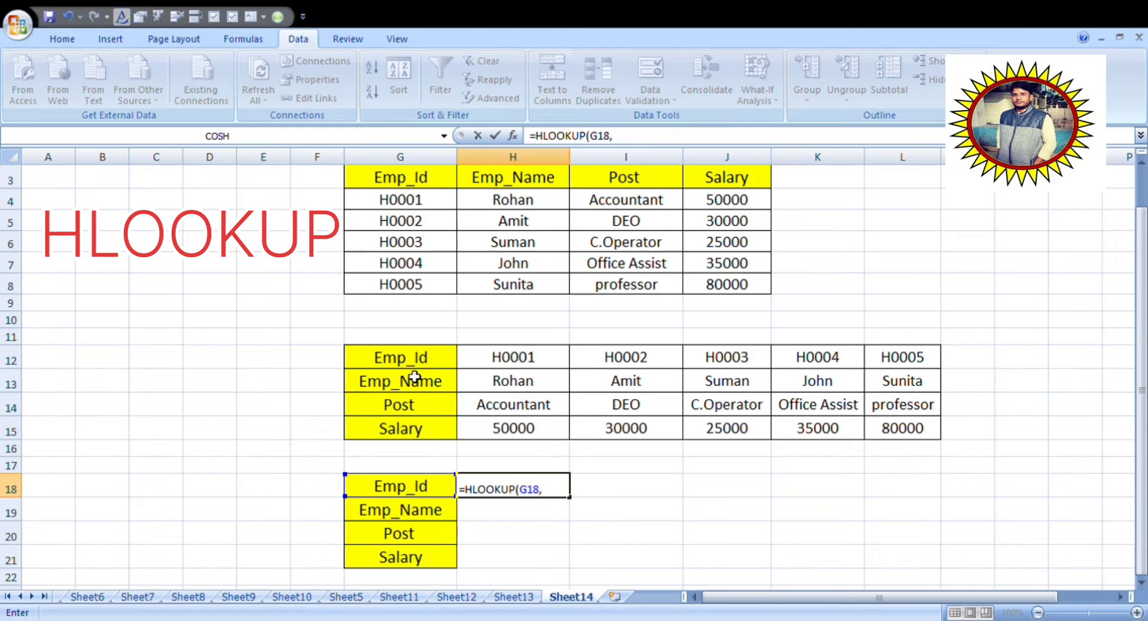
pyautogui.moveTo(401, 366); pyautogui.dragTo(923, 444)
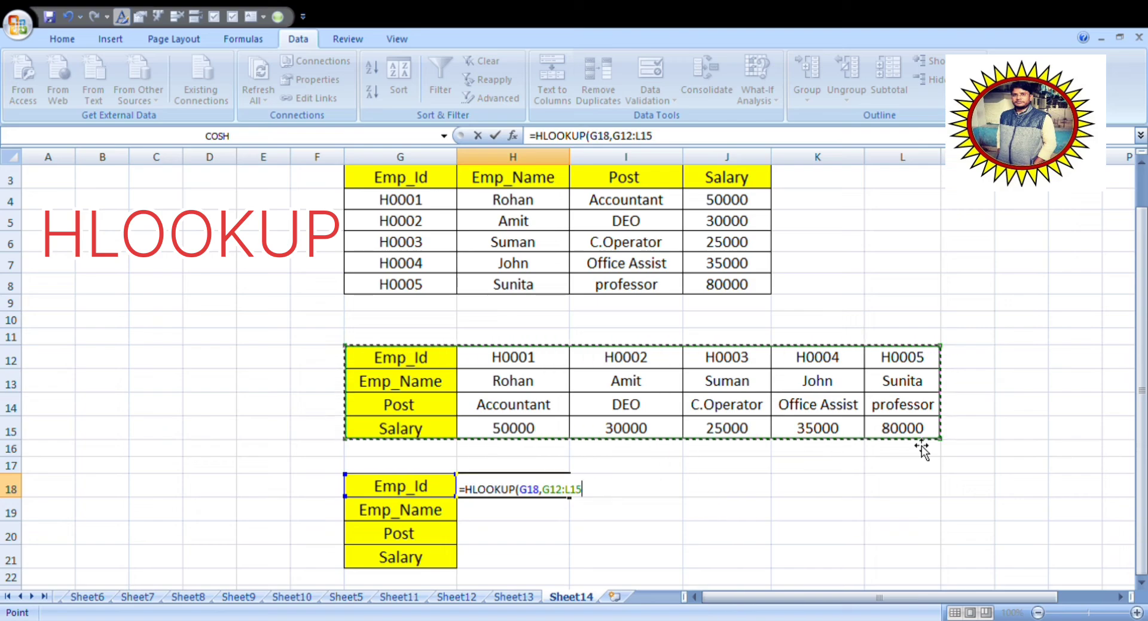
pyautogui.write(',1')
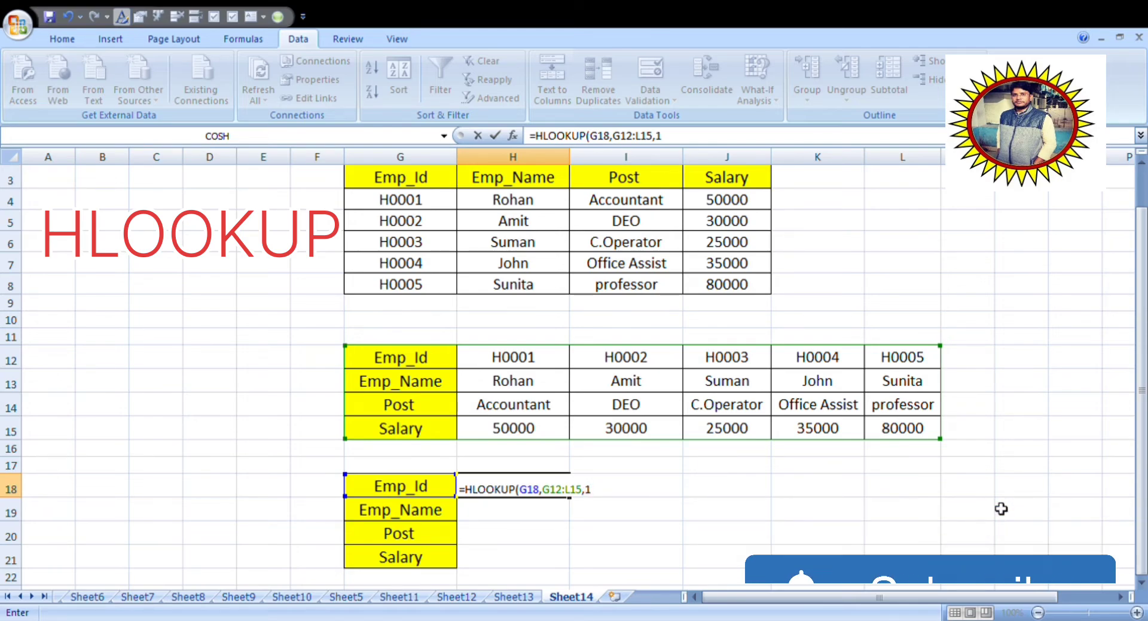
pyautogui.write(',0')
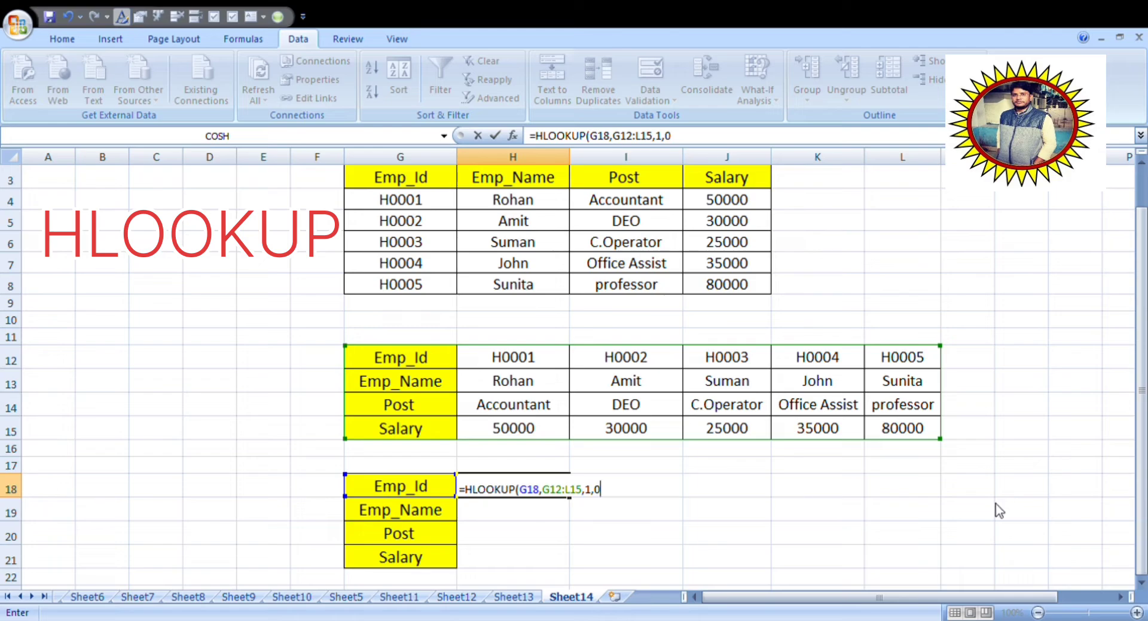
pyautogui.write(')')
pyautogui.press('Return')
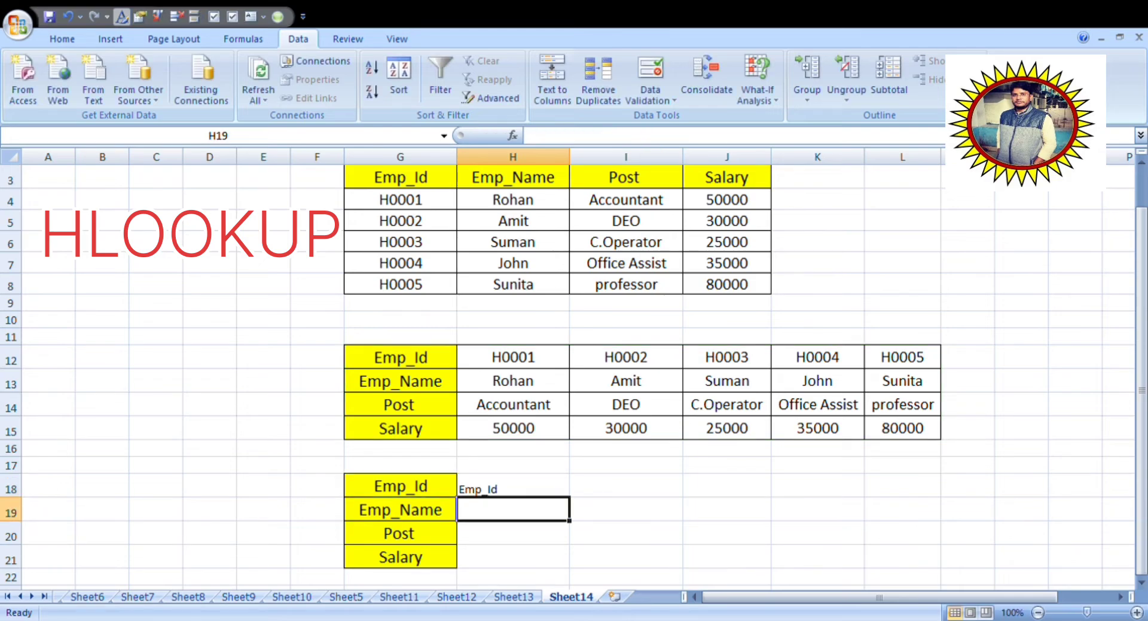
# Enter the formula =HLOOKUP(G18,G12:L15,2,0) in cell H19 beside the Emp_Name label.
pyautogui.write('=')
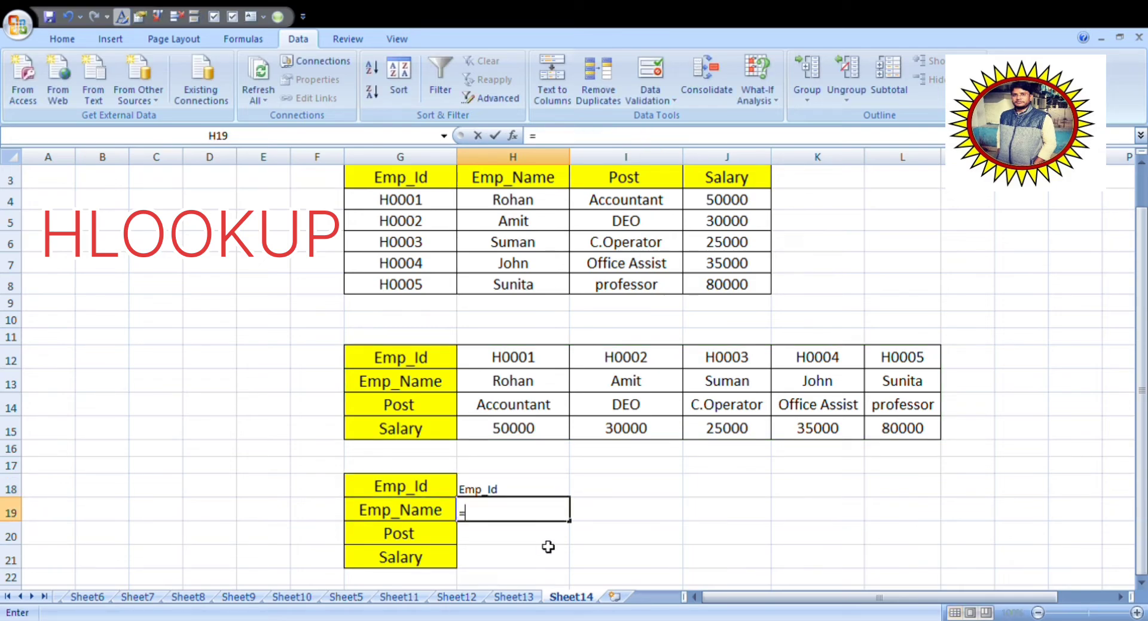
pyautogui.write('HL')
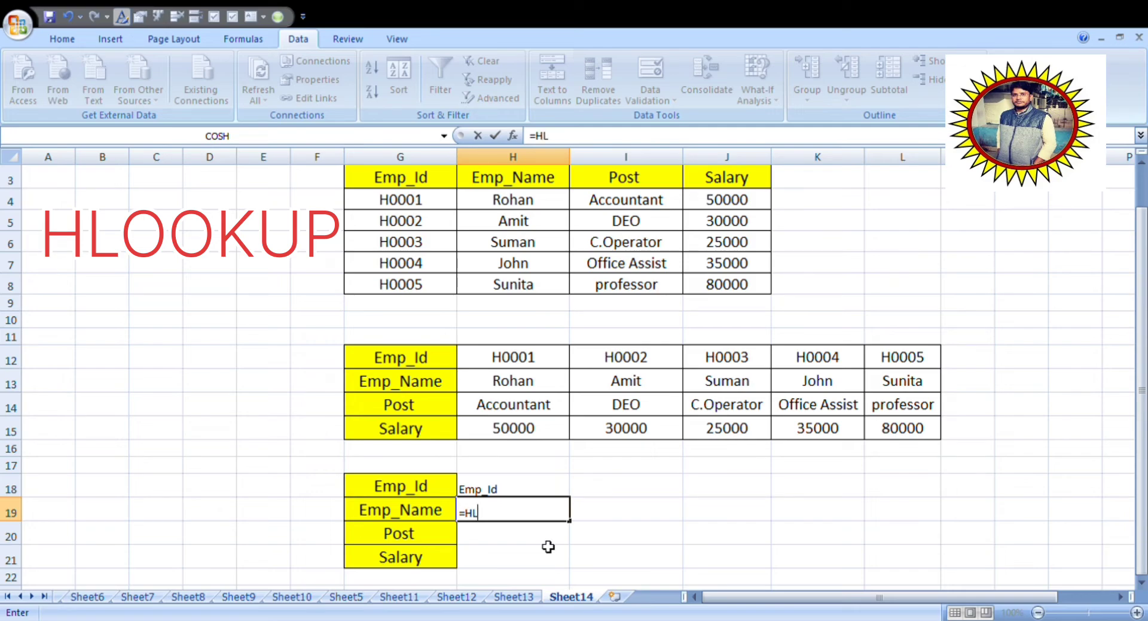
pyautogui.write('OOKUP(')
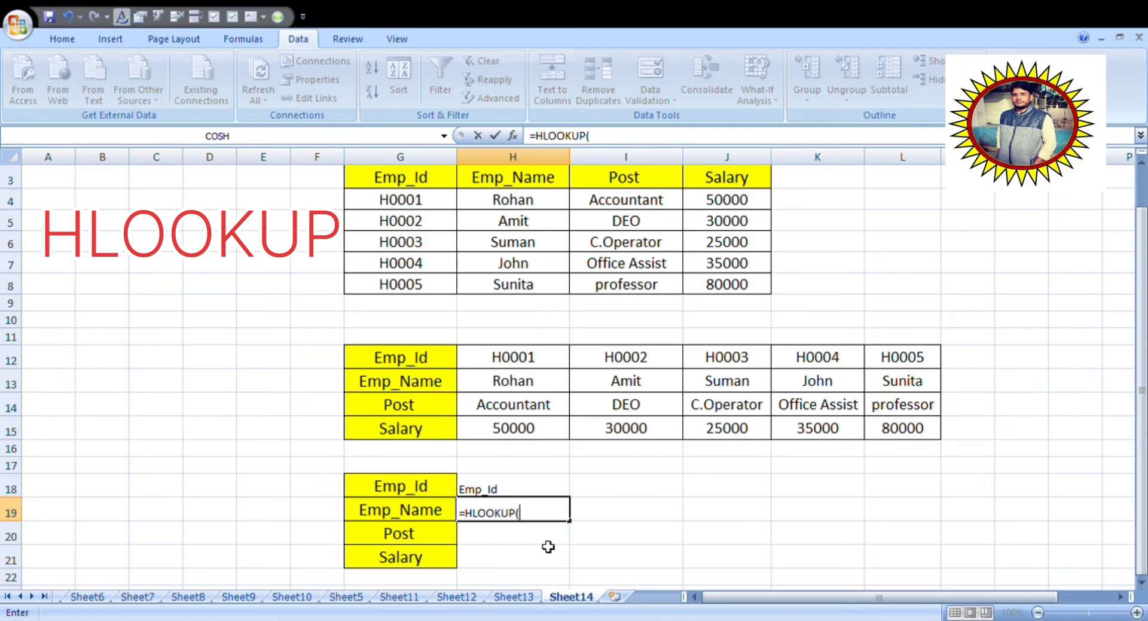
pyautogui.click(387, 491)
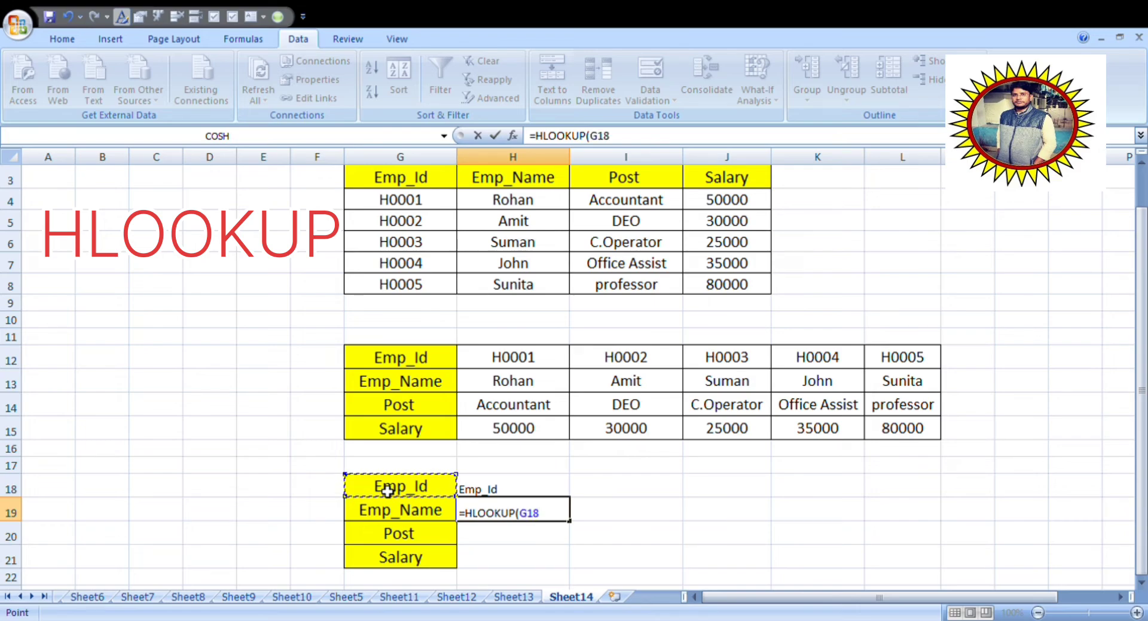
pyautogui.write(',')
pyautogui.moveTo(391, 362); pyautogui.dragTo(912, 430)
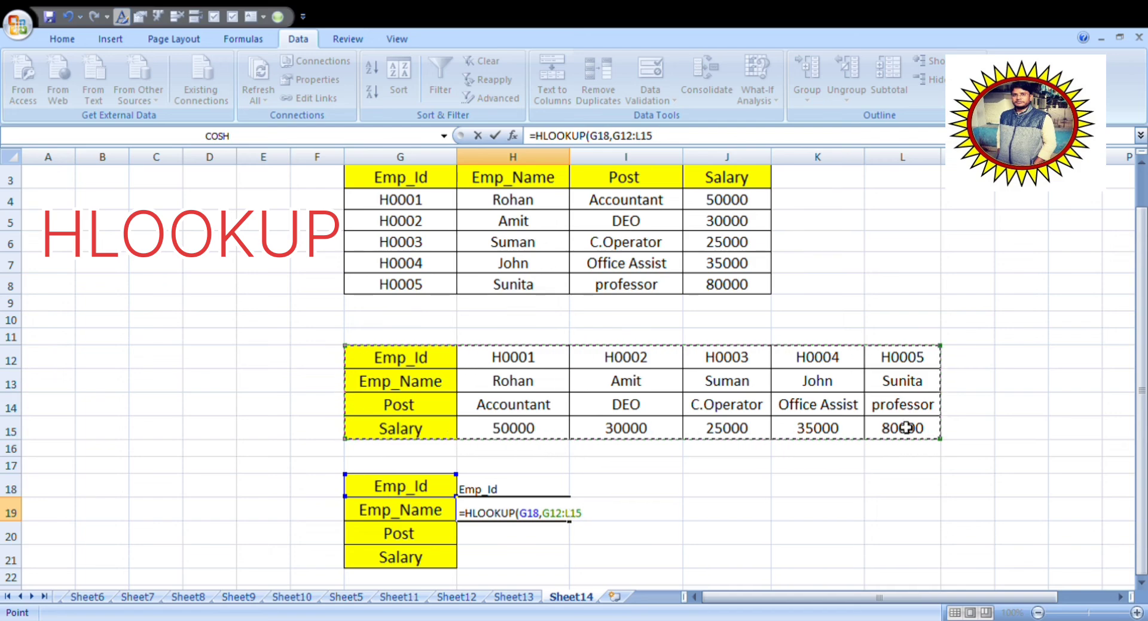
pyautogui.write(',2,0')
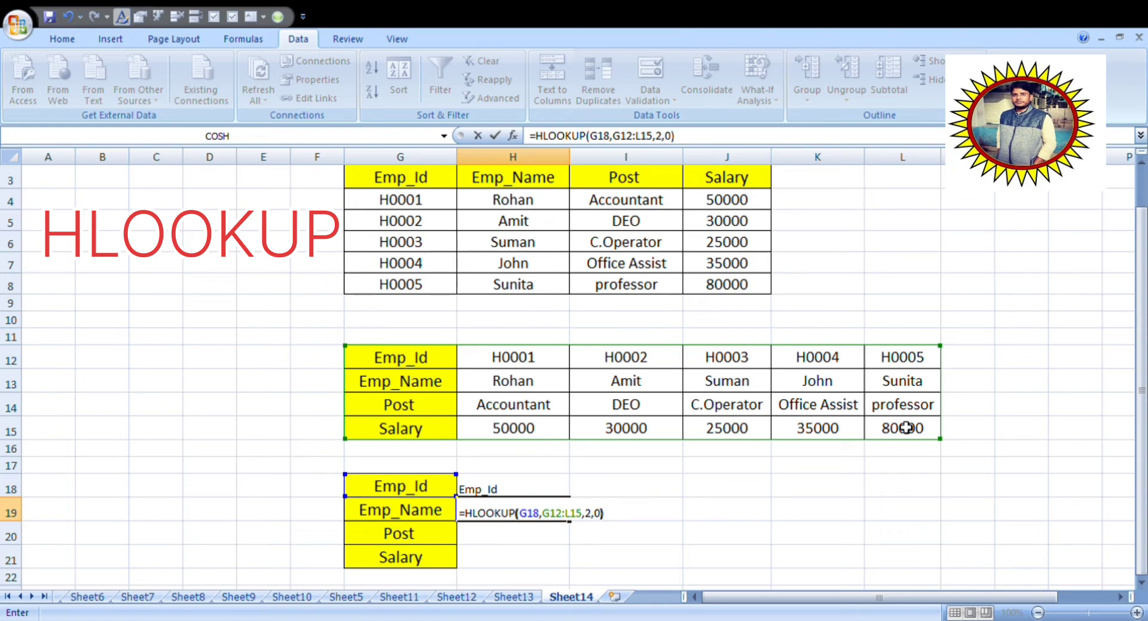
pyautogui.press('Return')
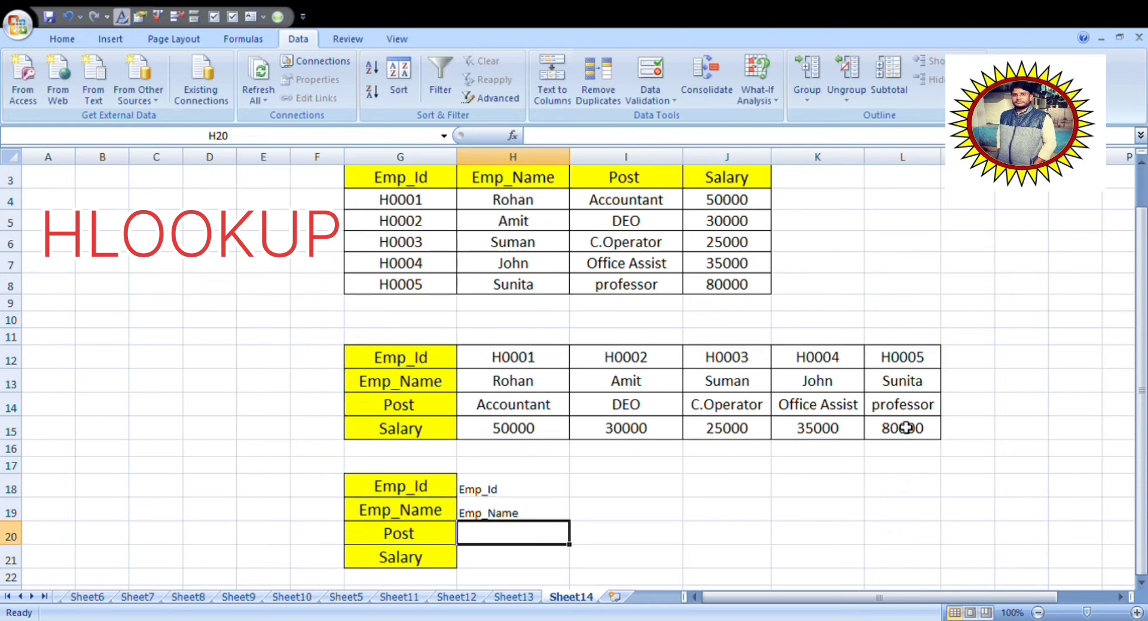
# Enter the formula =HLOOKUP(G18,G12:L15,3,0) in cell H20 beside the Post label.
pyautogui.write('=HL')
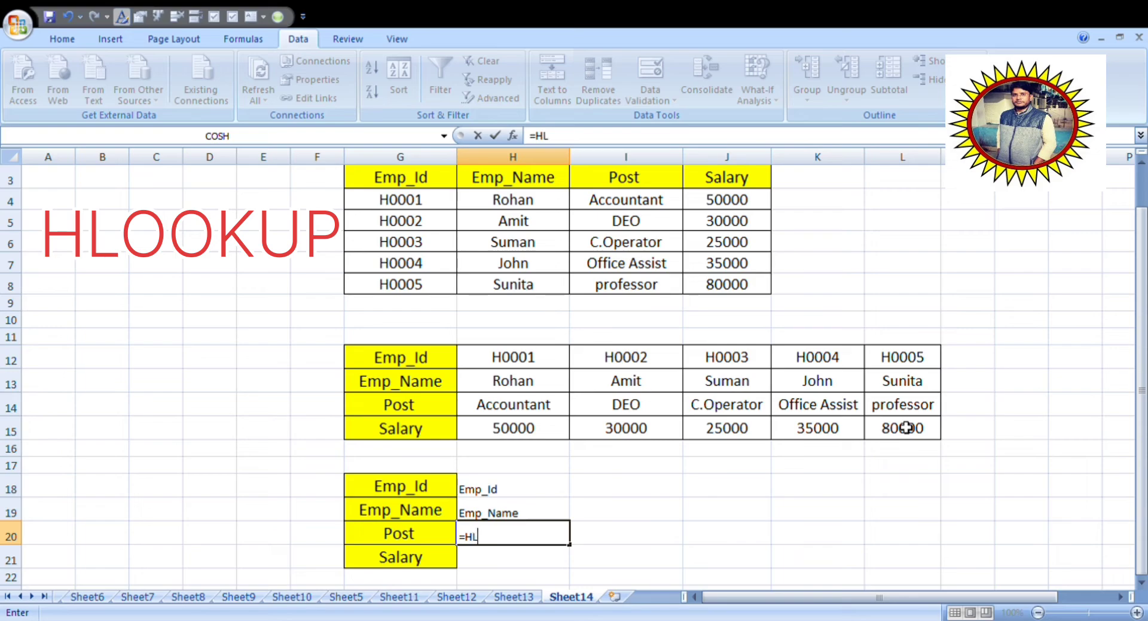
pyautogui.write('OOK')
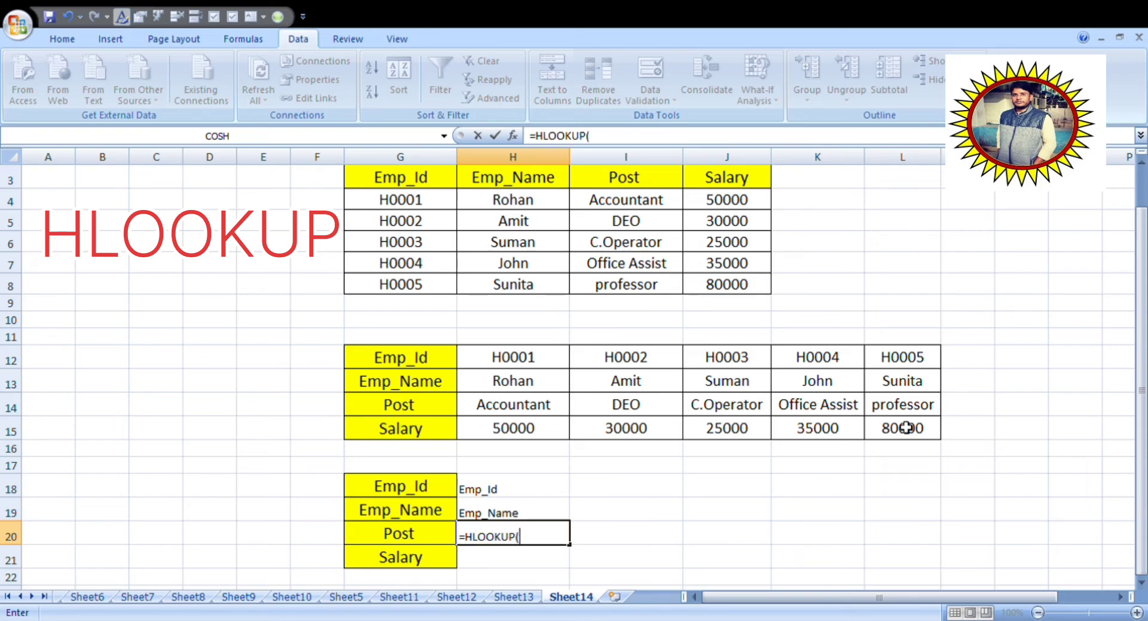
pyautogui.write('UP(')
pyautogui.click(430, 489)
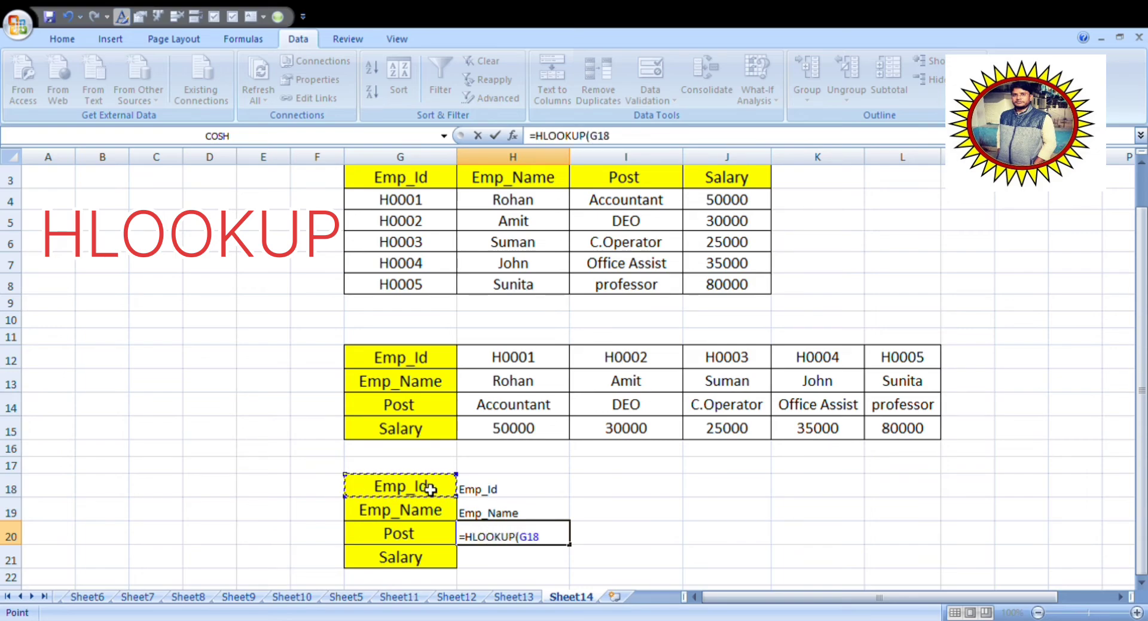
pyautogui.write(',')
pyautogui.moveTo(379, 366); pyautogui.dragTo(887, 432)
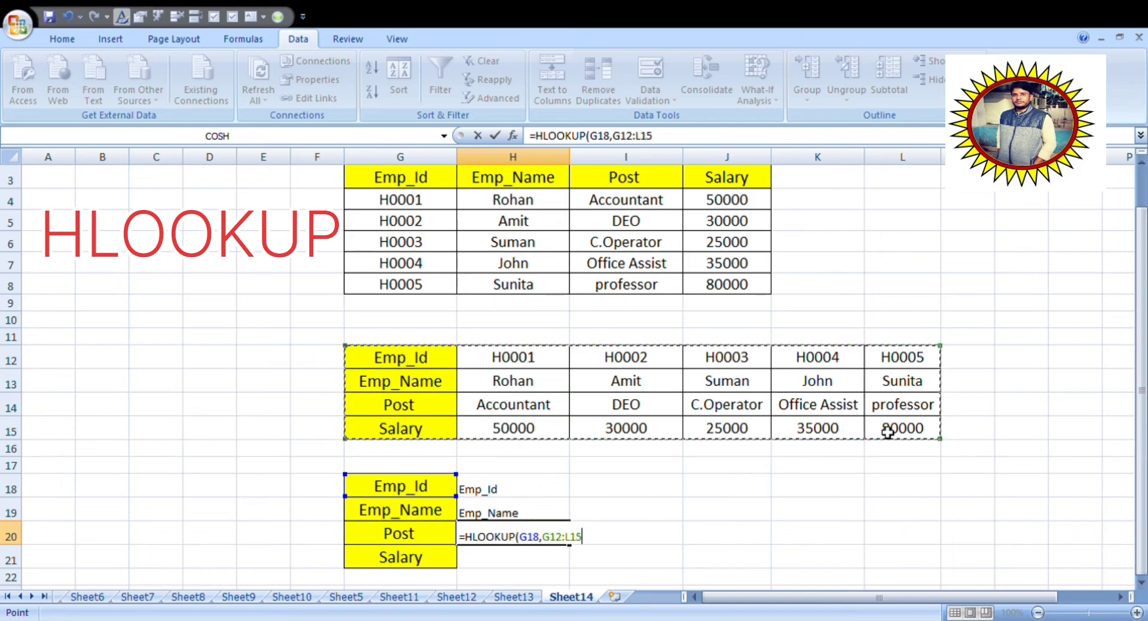
pyautogui.write(',')
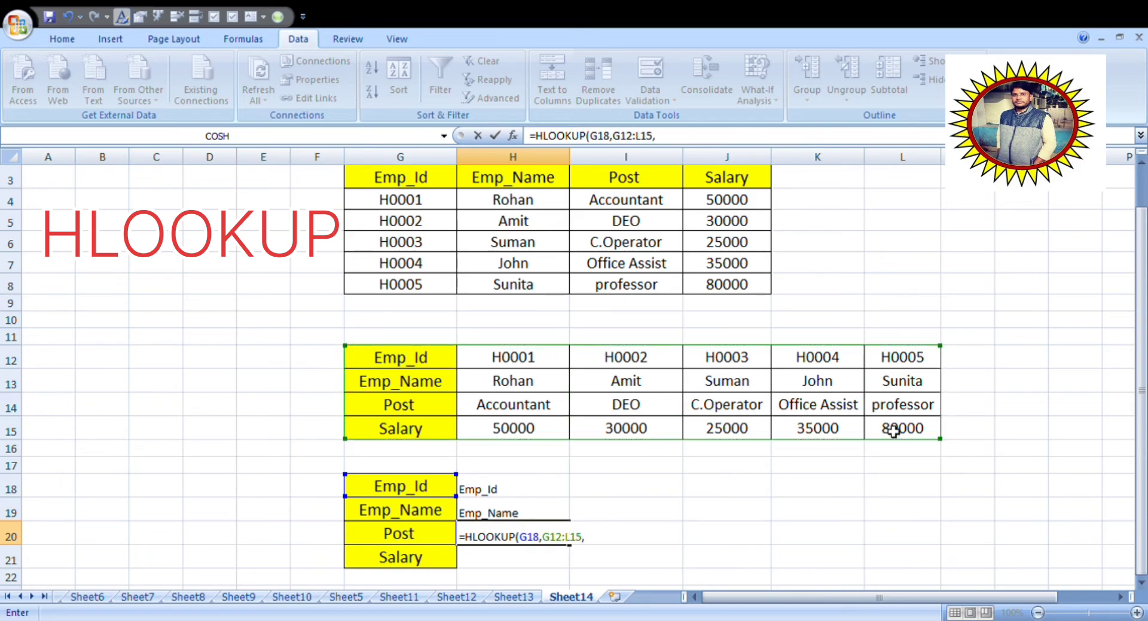
pyautogui.write('3,0)')
pyautogui.press('Return')
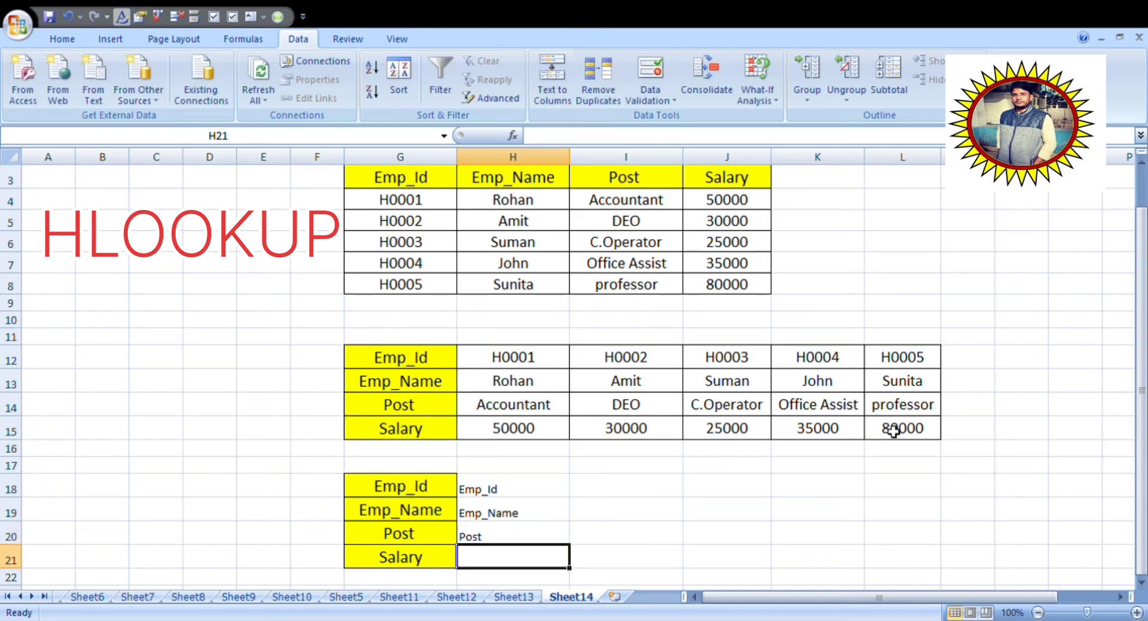
# Enter the formula =HLOOKUP(G18,G12:L15,4,0) in cell H21 beside the Salary label.
pyautogui.write('=HLOOKU')
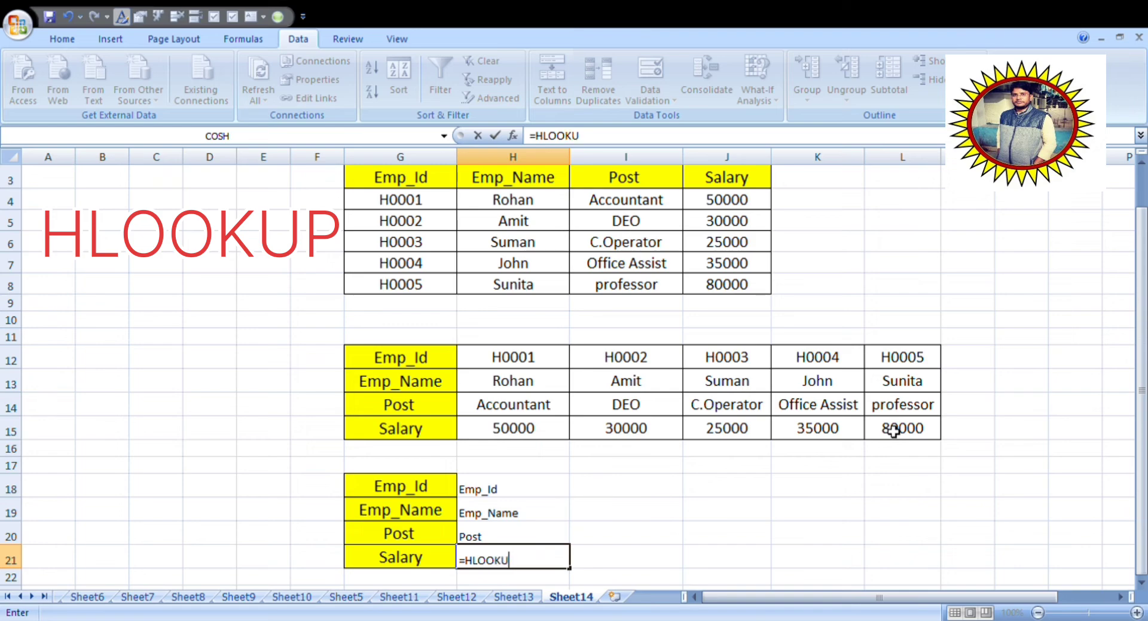
pyautogui.write('P(')
pyautogui.click(445, 494)
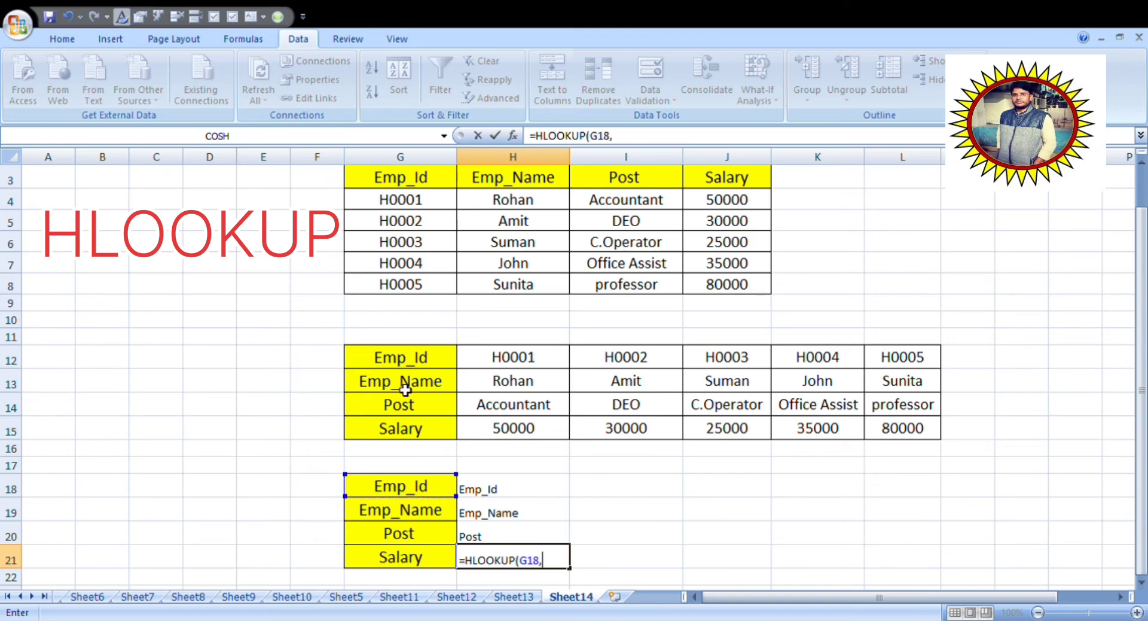
pyautogui.write(',')
pyautogui.moveTo(386, 361); pyautogui.dragTo(899, 425)
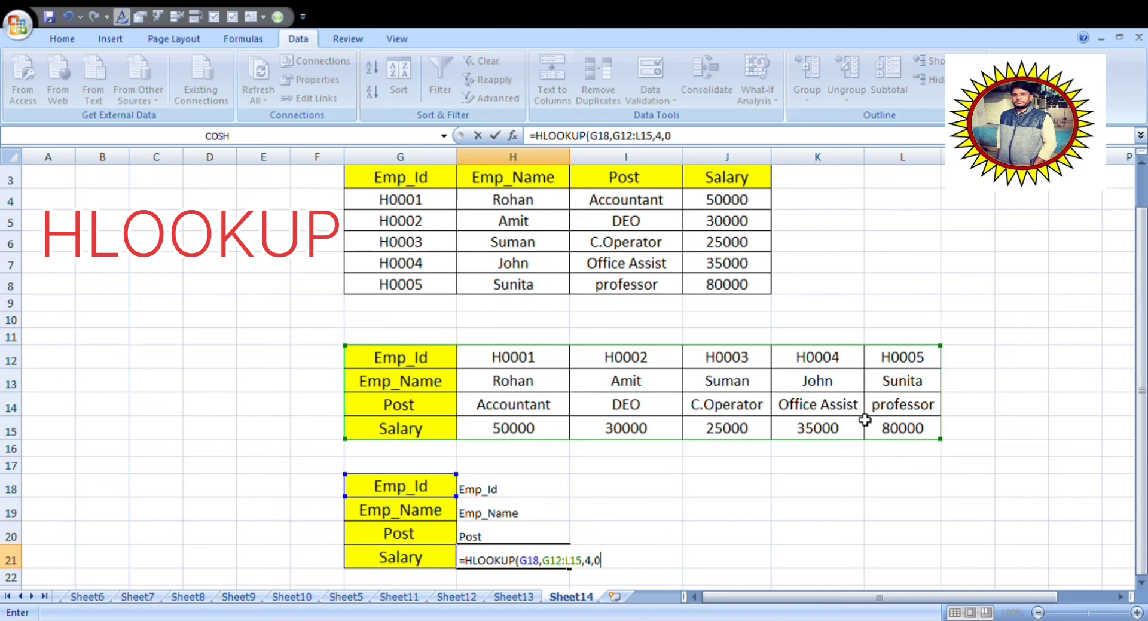
pyautogui.press('Return')
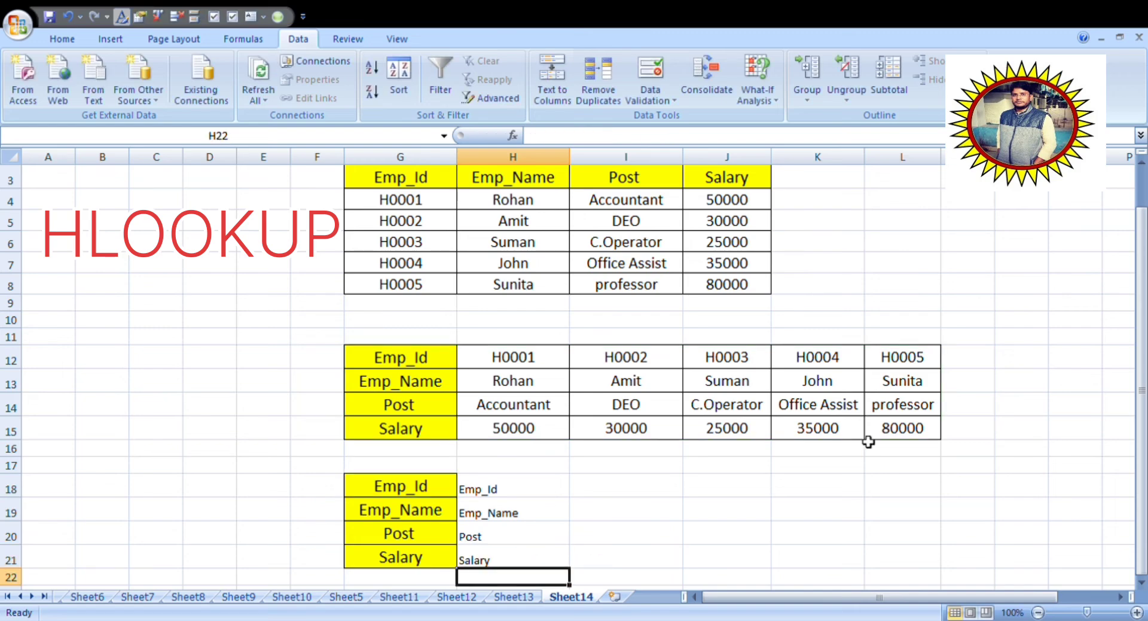
# Choose the third employee's Emp_Id from the drop-down list in G18 and check the name lookup in H19.
pyautogui.click(371, 497)
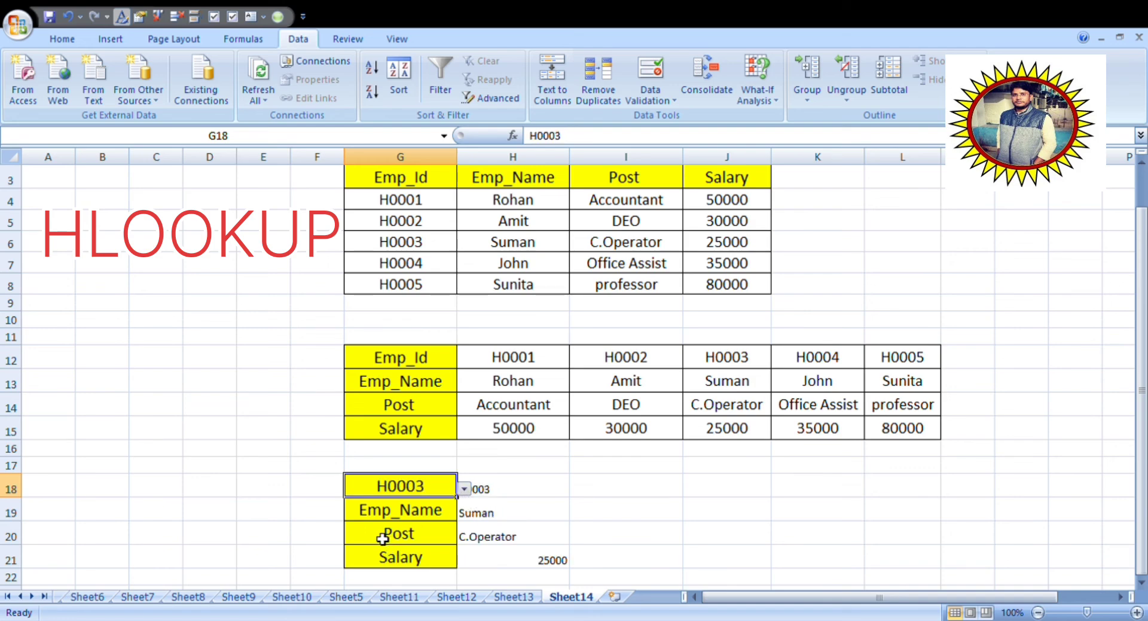
pyautogui.click(530, 515)
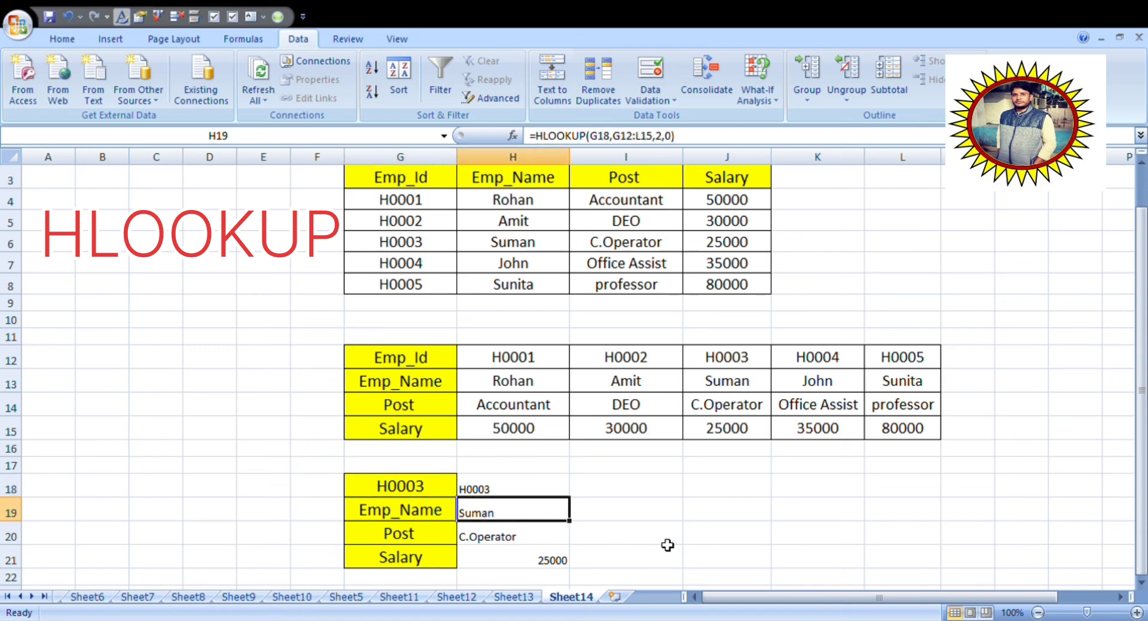
# Replace the third employee's name in cell J13 of the transposed table with a different name in capitals.
pyautogui.click(741, 387)
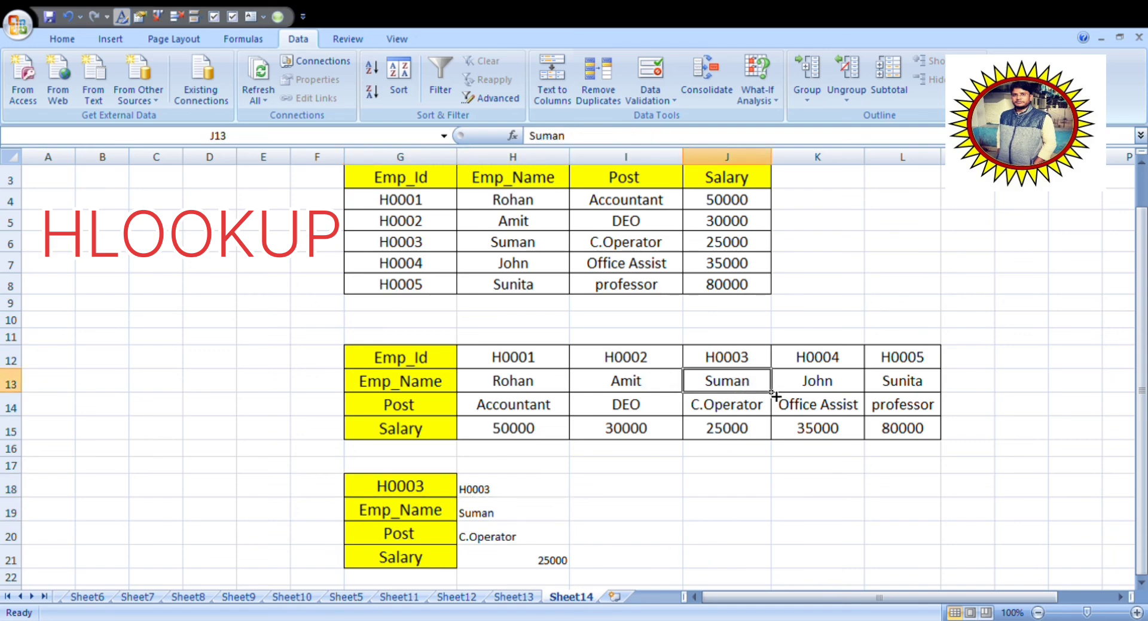
pyautogui.write('aMAN')
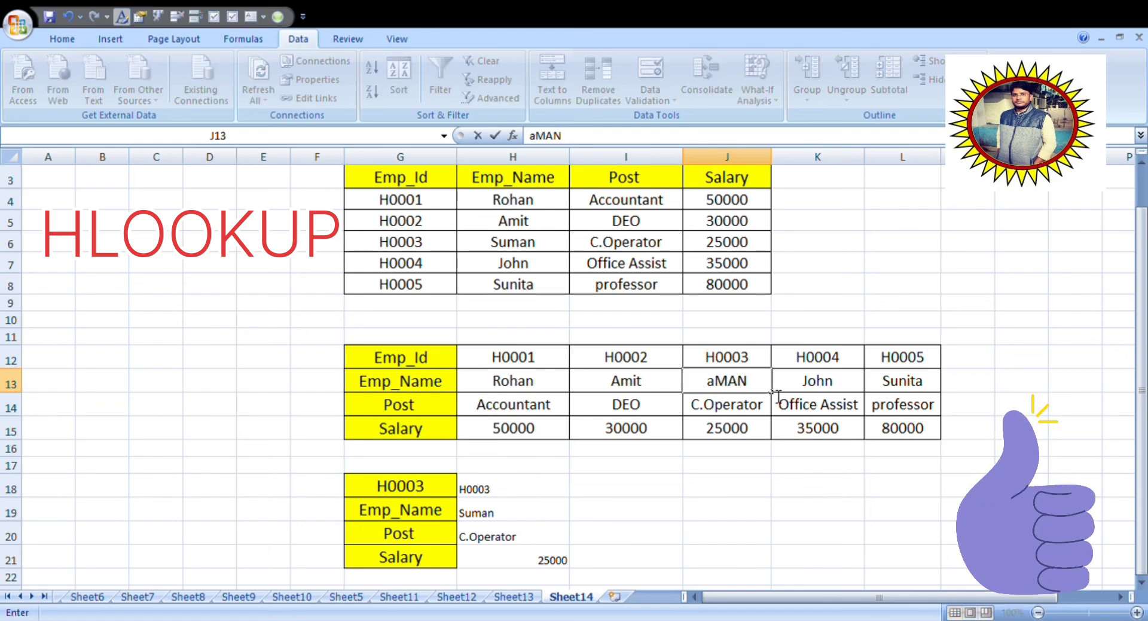
pyautogui.press('BackSpace')
pyautogui.press('BackSpace')
pyautogui.press('BackSpace')
pyautogui.press('BackSpace')
pyautogui.write('AMAN')
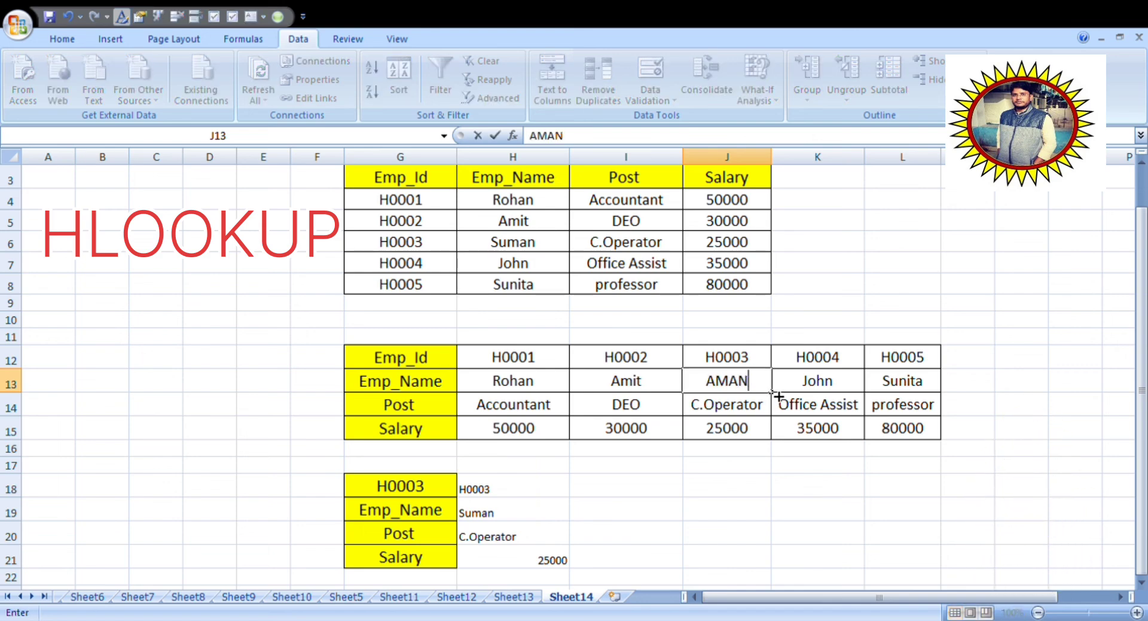
pyautogui.press('Return')
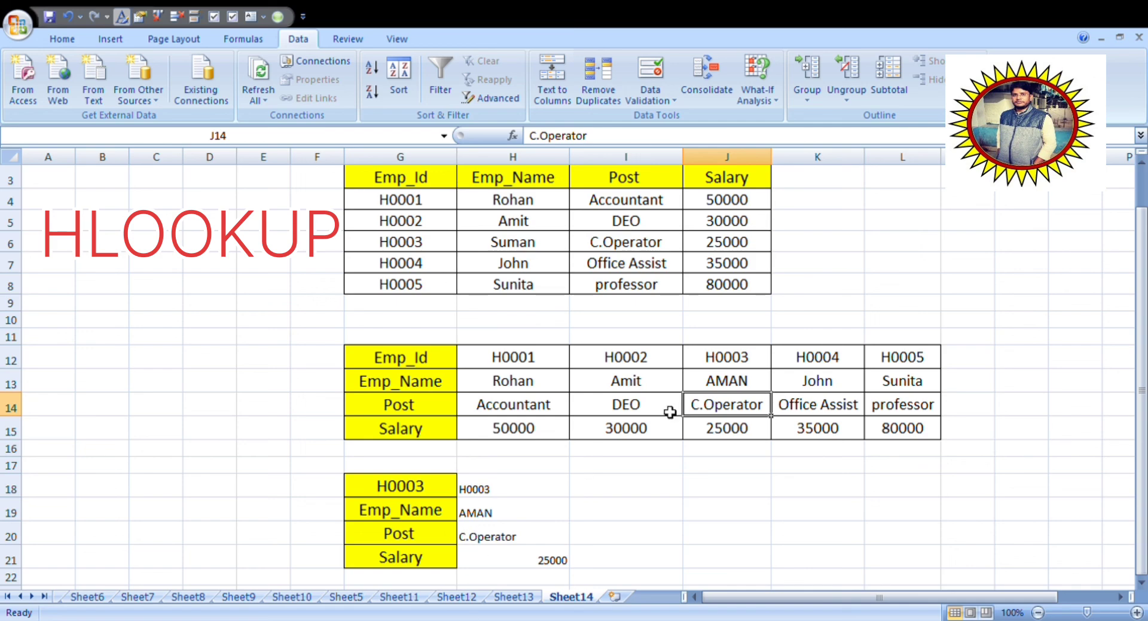
# Set the third employee's salary in cell J15 to 30000 and check the salary lookup in H21.
pyautogui.click(717, 438)
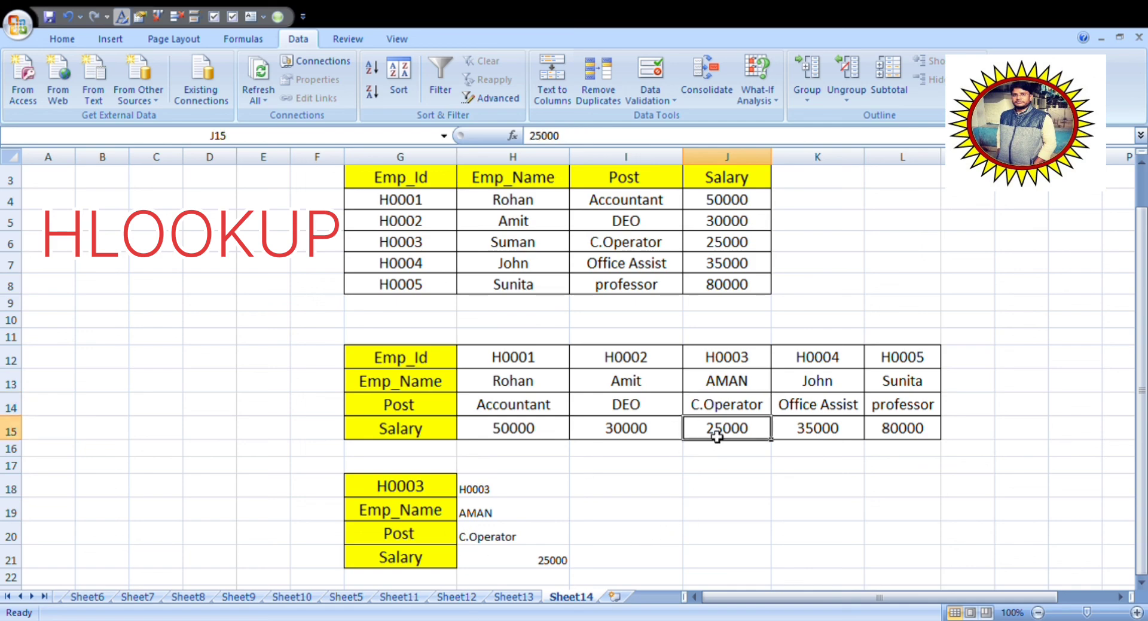
pyautogui.write('30000')
pyautogui.press('Return')
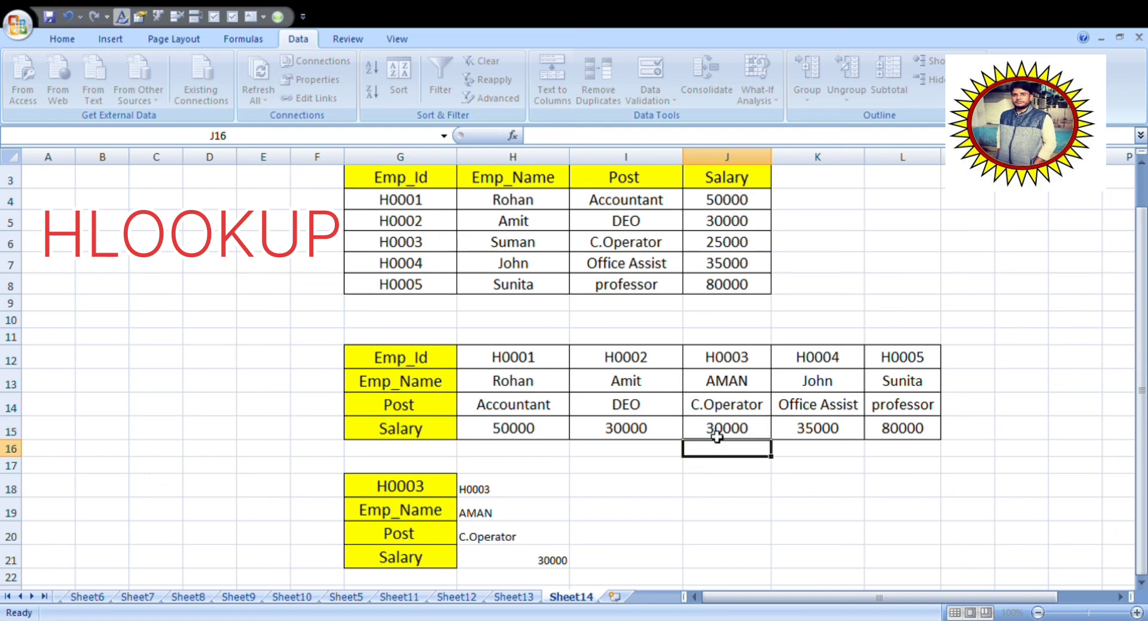
pyautogui.click(549, 562)
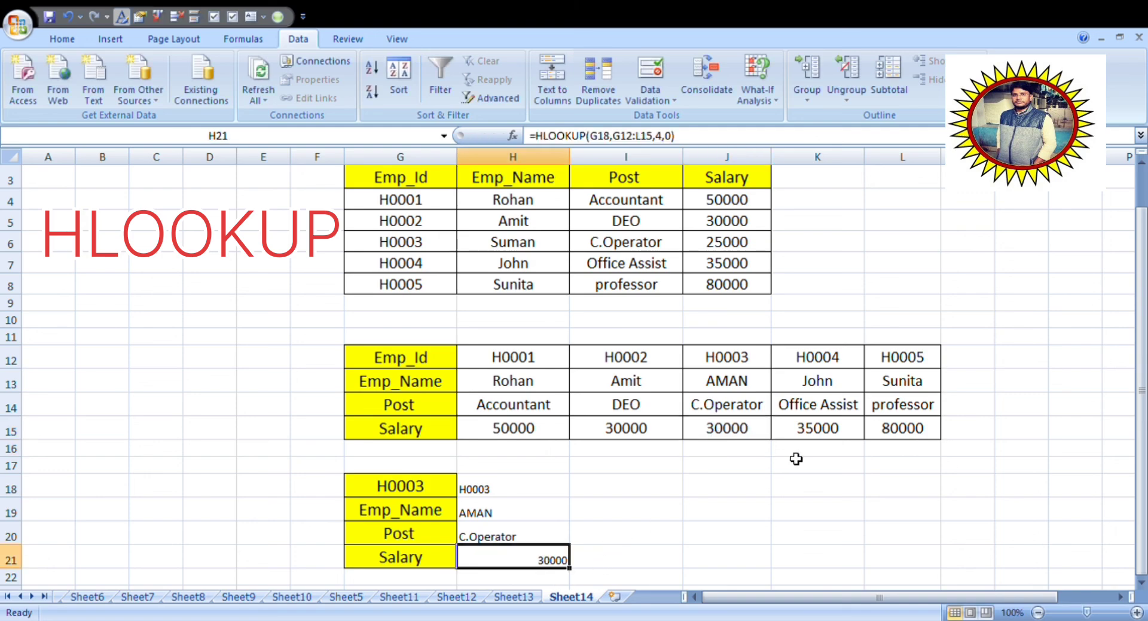